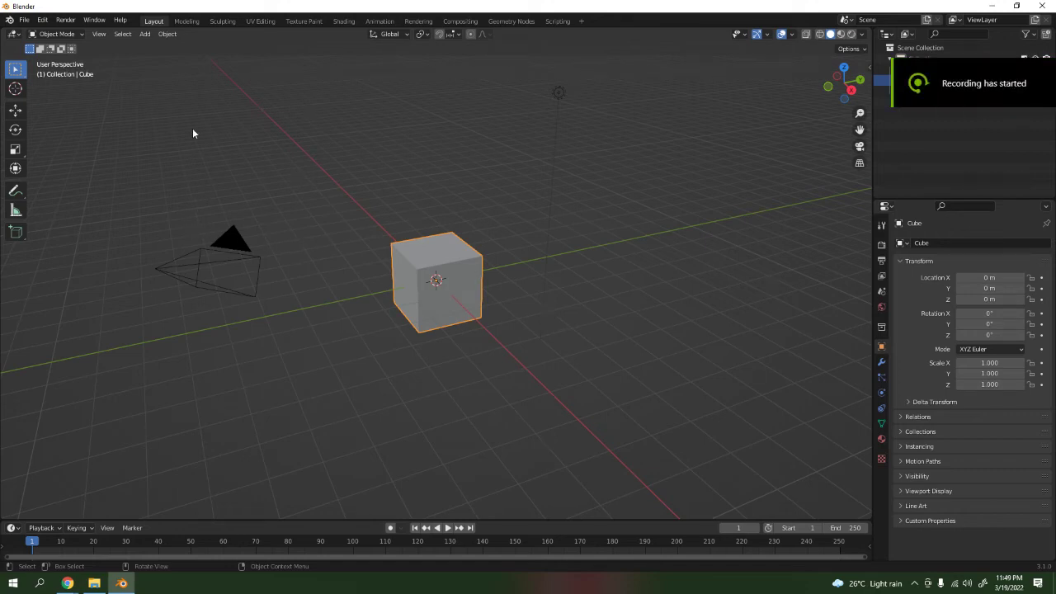
Step: Delete the default camera, cube and light from the scene
{"action": "left_click_drag", "start_coordinate": [182, 87], "coordinate": [716, 383]}
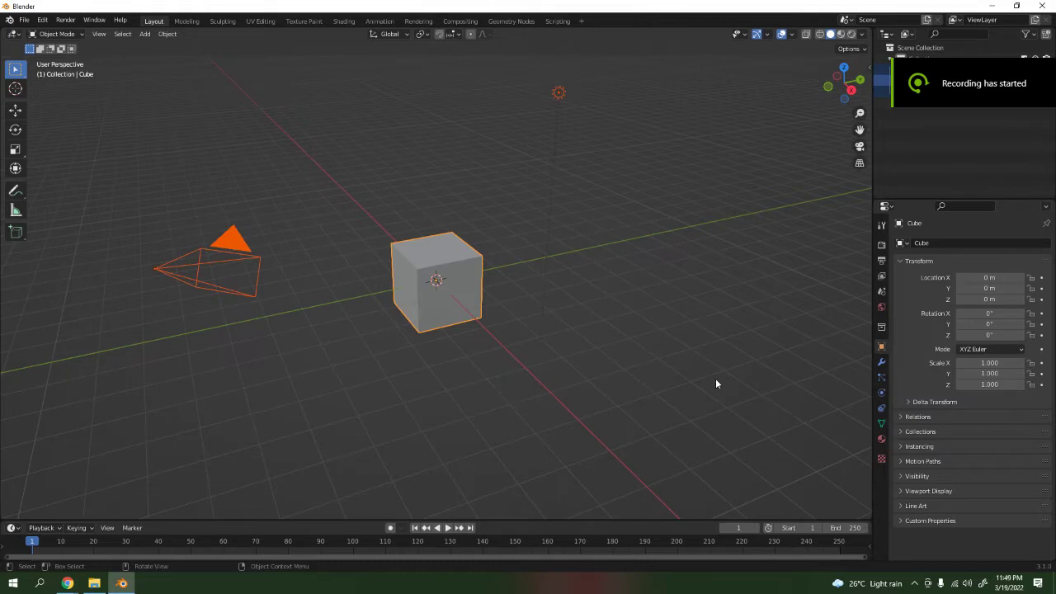
{"action": "left_click", "coordinate": [152, 78]}
{"action": "left_click_drag", "start_coordinate": [152, 78], "coordinate": [685, 389]}
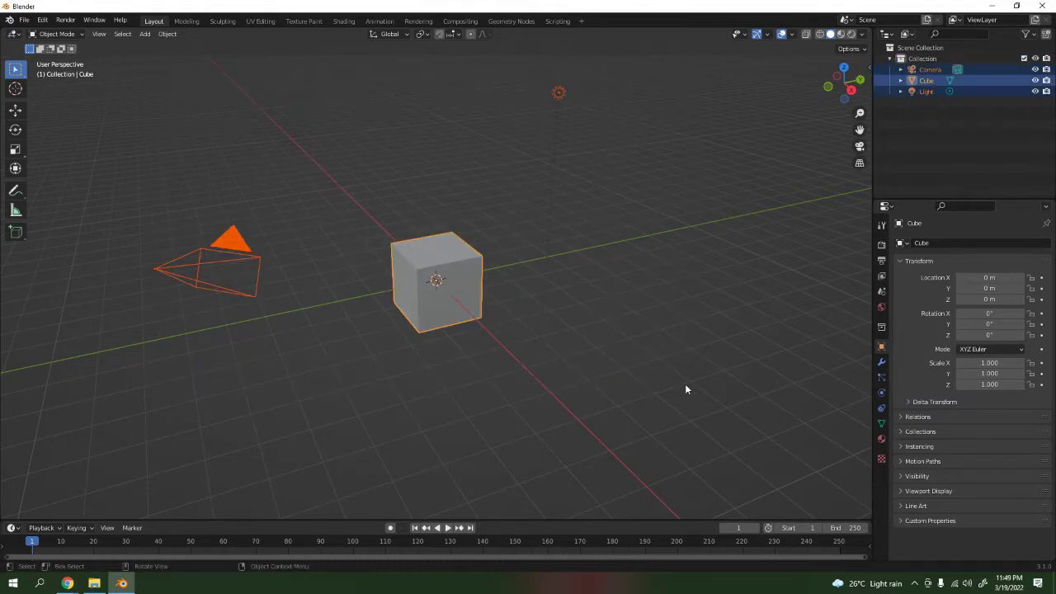
{"action": "key", "text": "Delete"}
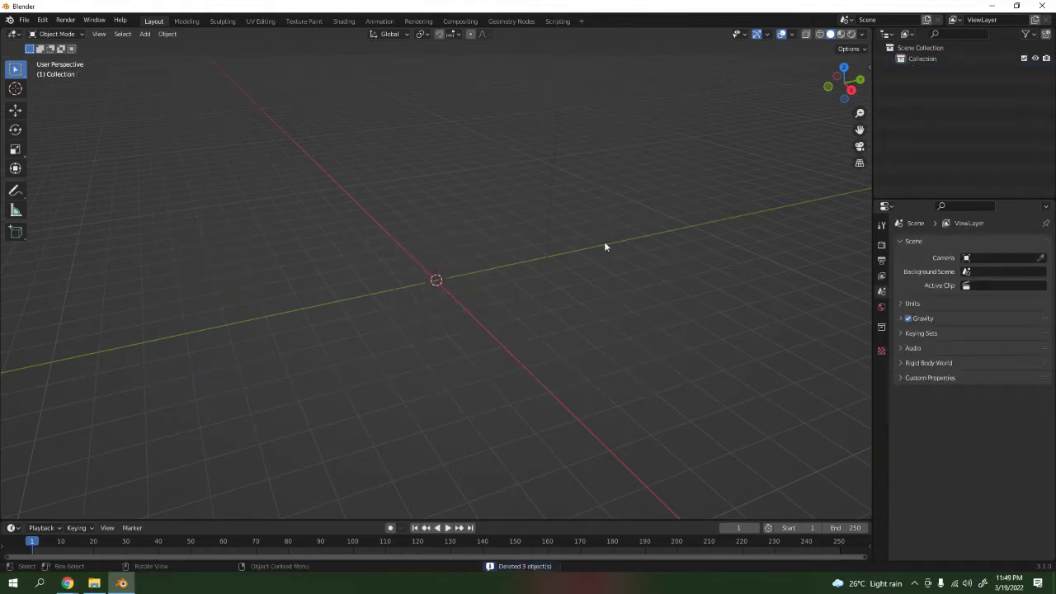
{"action": "key", "text": "n"}
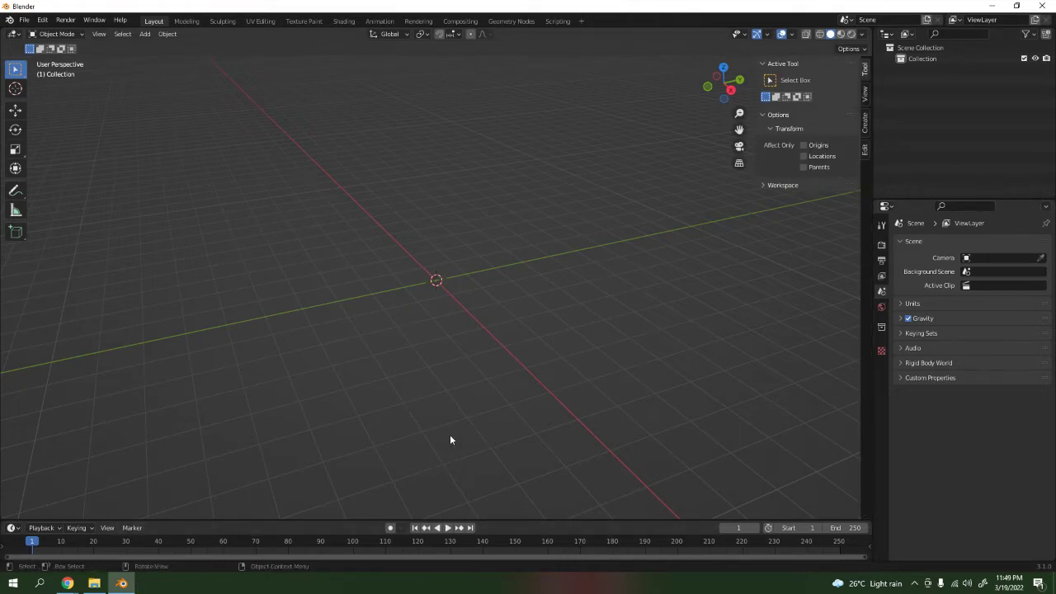
{"action": "key", "text": "n"}
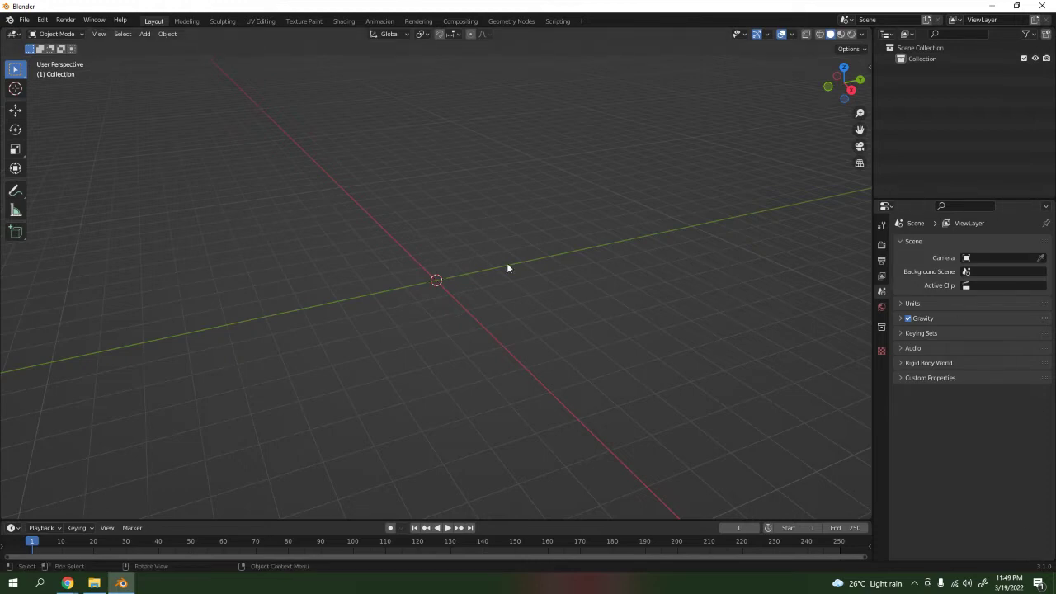
Step: Switch to the front orthographic view and add a mesh circle at the world origin
{"action": "key", "text": "KP_1"}
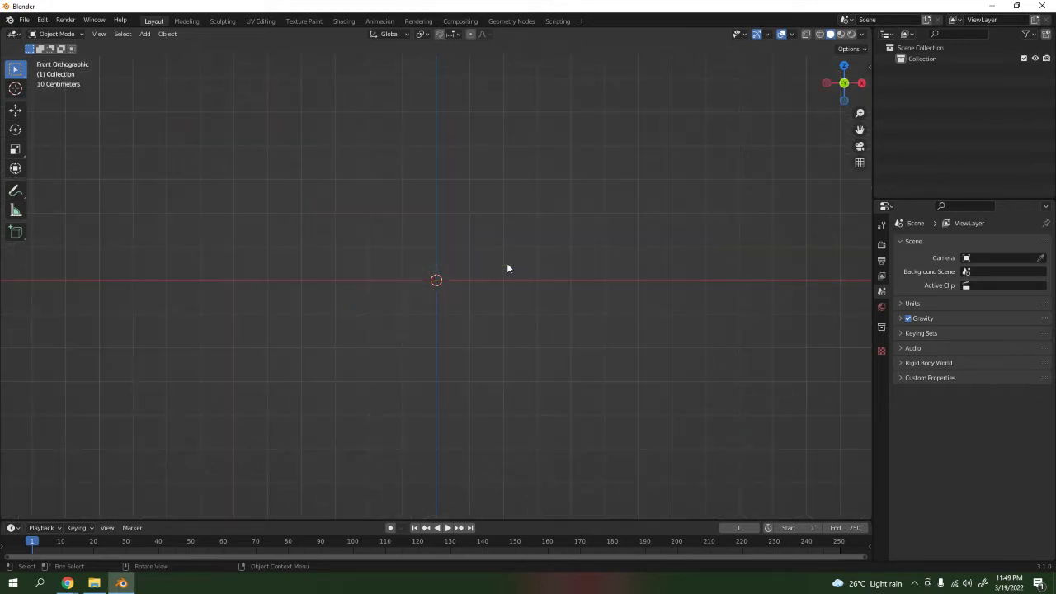
{"action": "key", "text": "shift+a"}
{"action": "mouse_move", "coordinate": [508, 266]}
{"action": "left_click", "coordinate": [569, 285]}
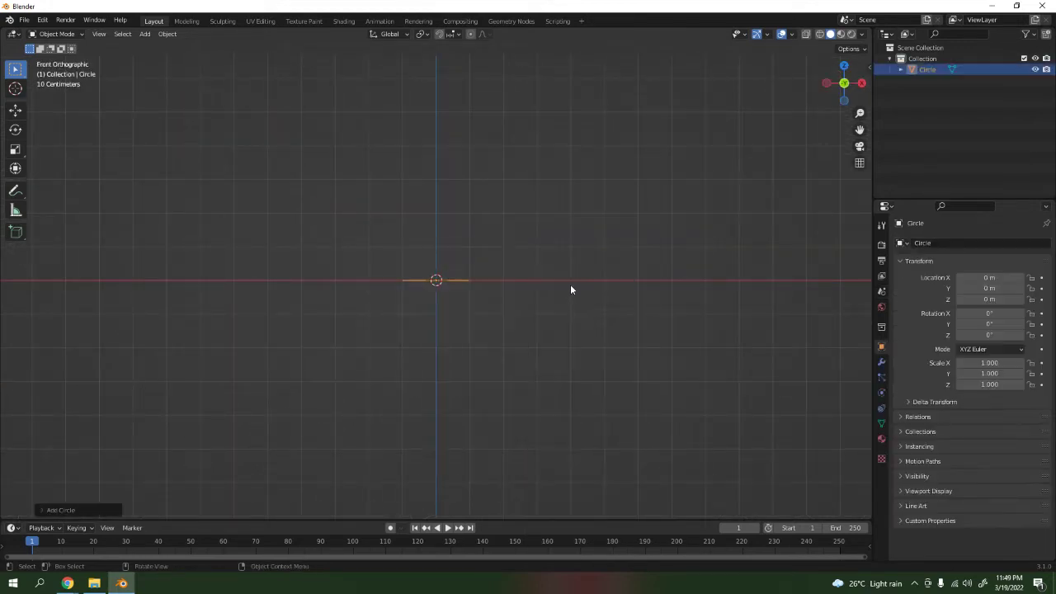
Step: Extrude the circle upward along Z about 0.6 m and scale the top ring to about 0.775 to form a tapered wall
{"action": "key", "text": "Tab"}
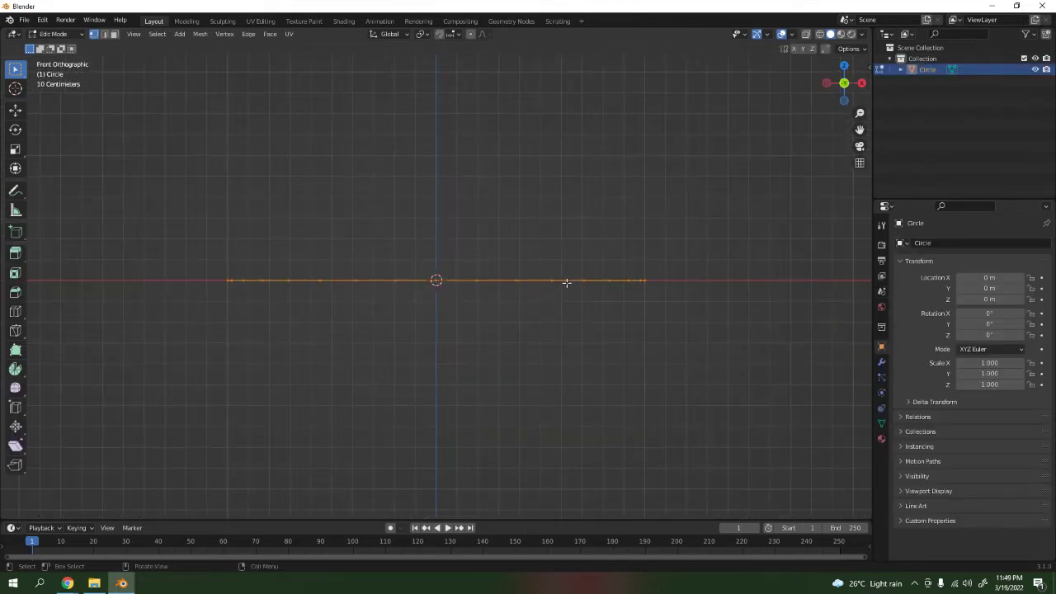
{"action": "scroll", "coordinate": [566, 283], "scroll_direction": "down", "scroll_amount": 10}
{"action": "scroll", "coordinate": [563, 281], "scroll_direction": "up", "scroll_amount": 12}
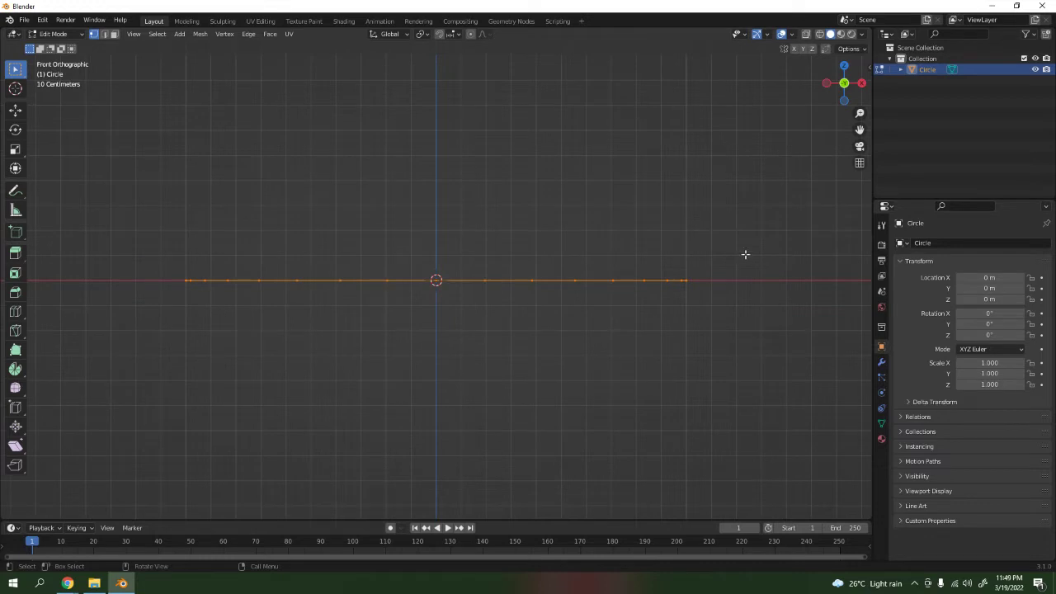
{"action": "key", "text": "e"}
{"action": "key", "text": "z"}
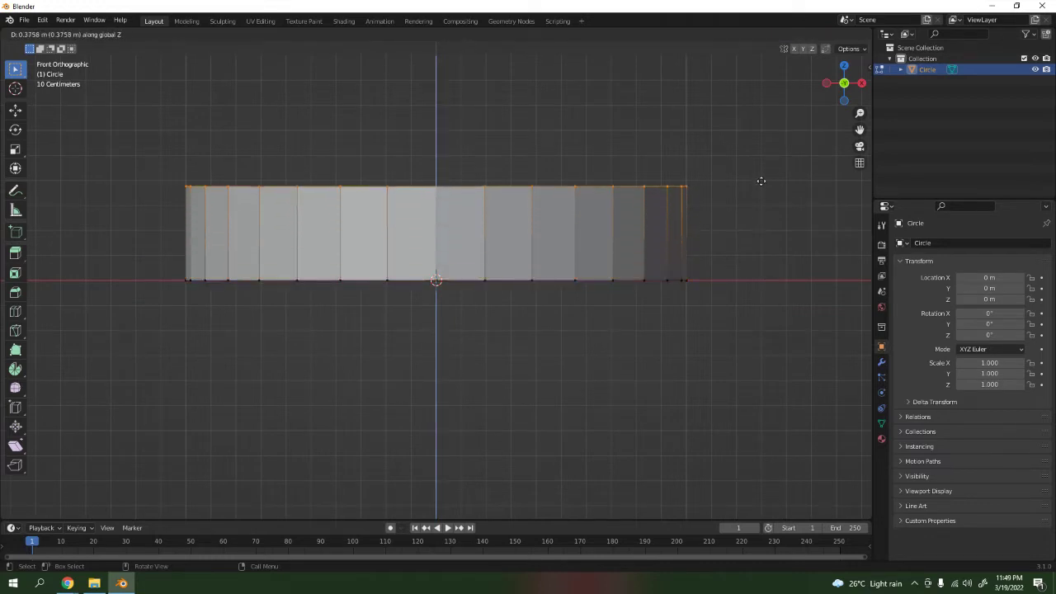
{"action": "left_click", "coordinate": [762, 126]}
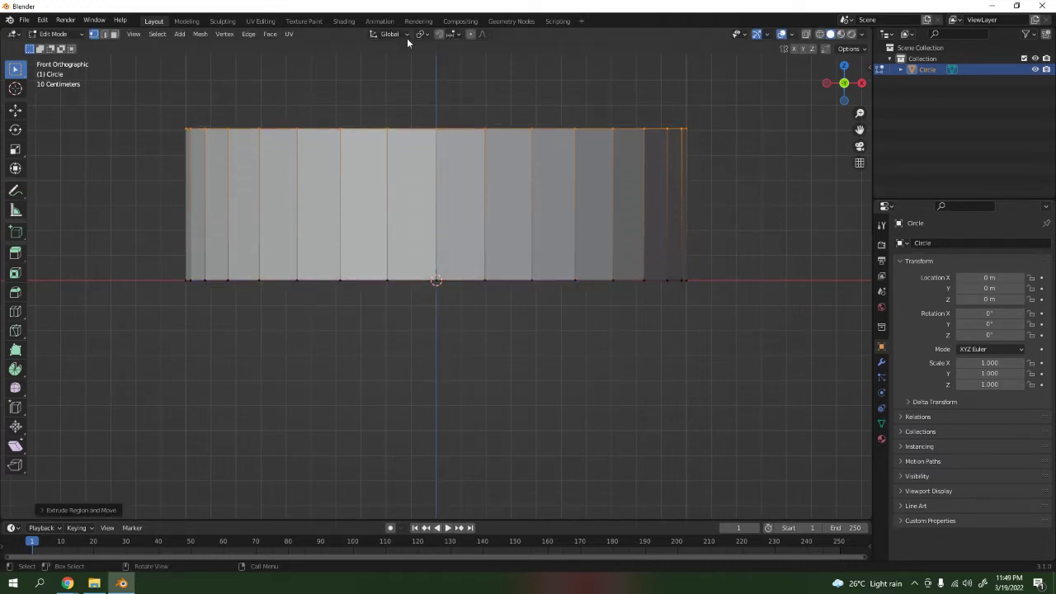
{"action": "key", "text": "s"}
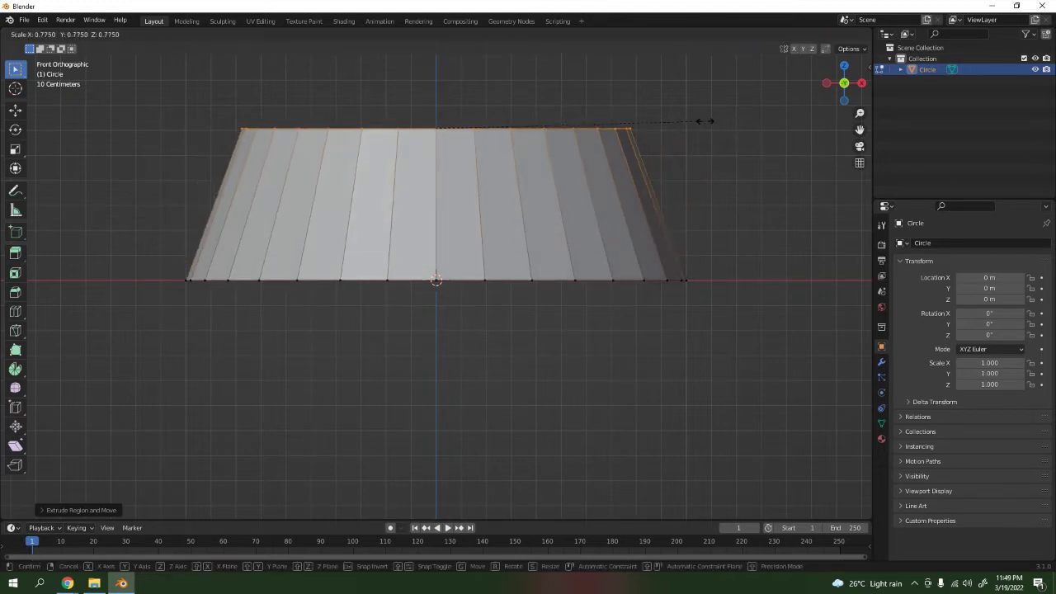
{"action": "left_click", "coordinate": [705, 121]}
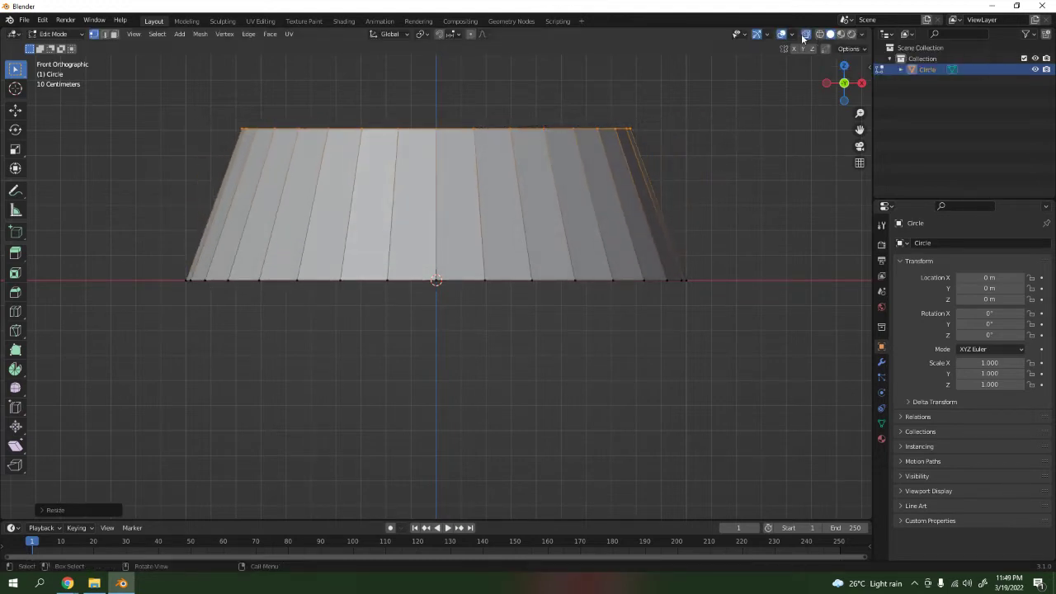
Step: Extrude the top ring down along Z about 0.4 m inside the tapered wall and fill it as the floor
{"action": "left_click", "coordinate": [804, 35]}
{"action": "key", "text": "e"}
{"action": "key", "text": "z"}
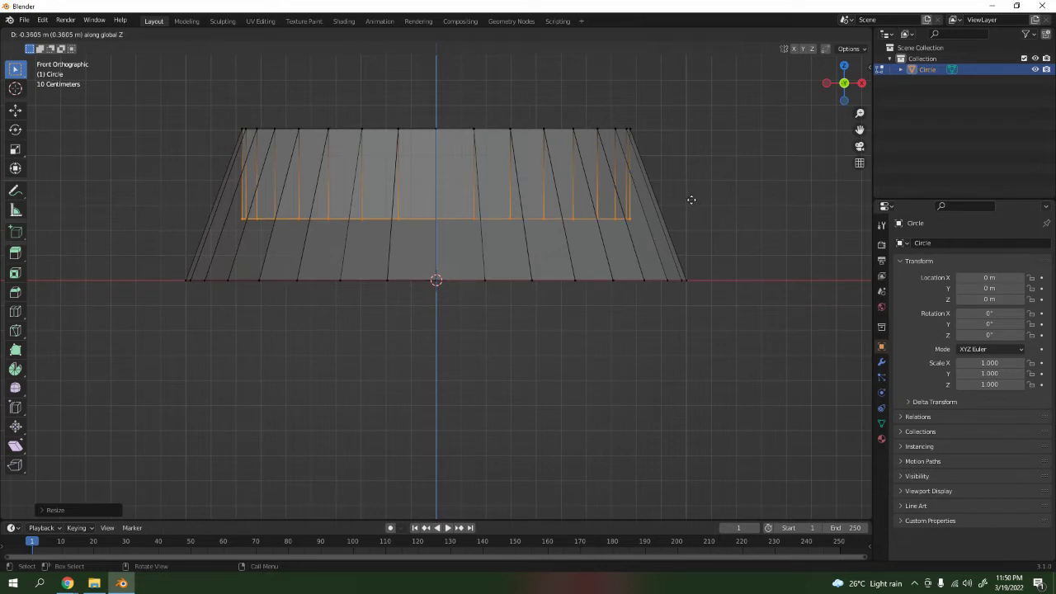
{"action": "left_click", "coordinate": [696, 210]}
{"action": "scroll", "coordinate": [665, 215], "scroll_direction": "down", "scroll_amount": 4}
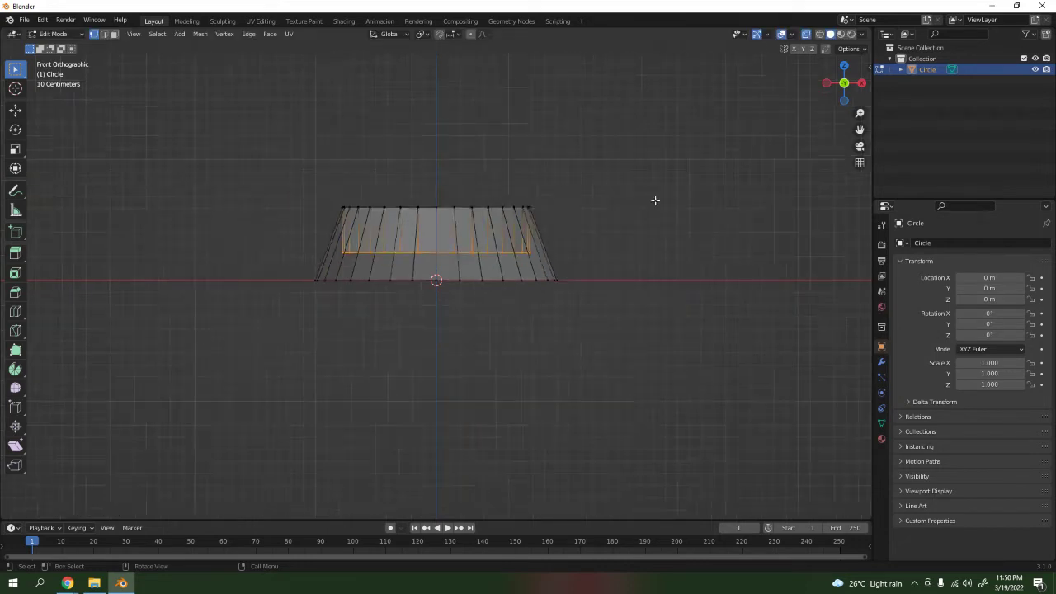
{"action": "middle_click_drag", "start_coordinate": [660, 200], "coordinate": [650, 251]}
{"action": "left_click", "coordinate": [806, 34]}
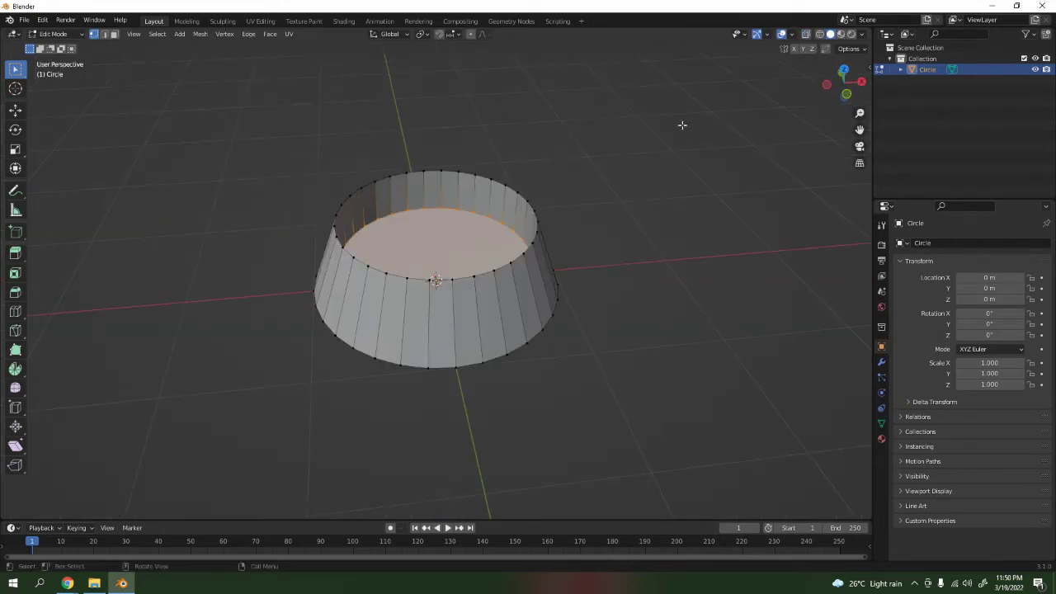
Step: Bevel the top edge loop with one segment to form a flat rim, and check it in Object Mode
{"action": "scroll", "coordinate": [511, 193], "scroll_direction": "up", "scroll_amount": 4}
{"action": "middle_click_drag", "start_coordinate": [575, 160], "coordinate": [573, 176]}
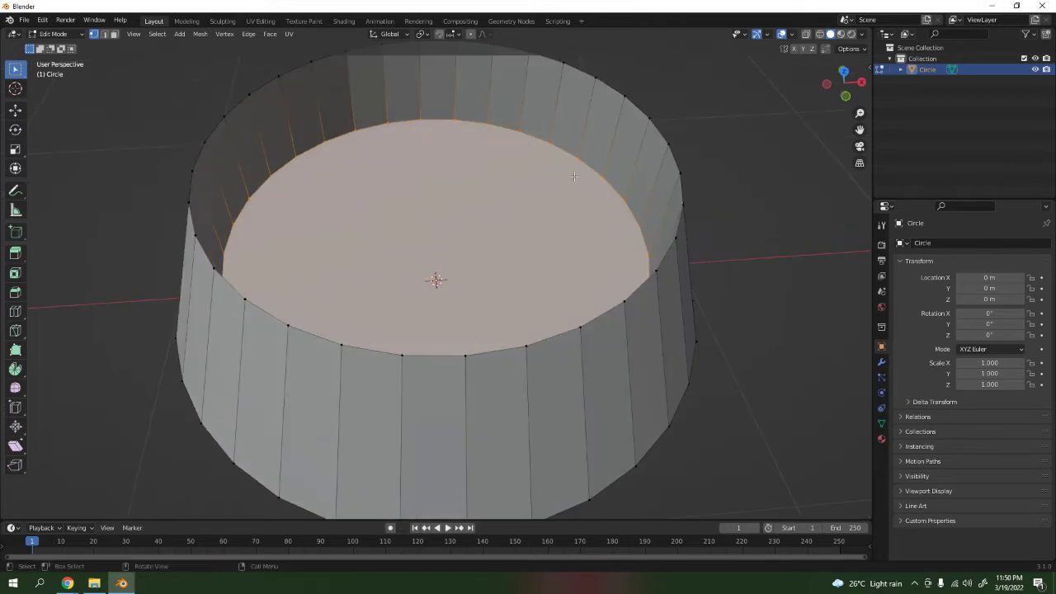
{"action": "left_click", "coordinate": [673, 231], "text": "alt"}
{"action": "key", "text": "ctrl+b"}
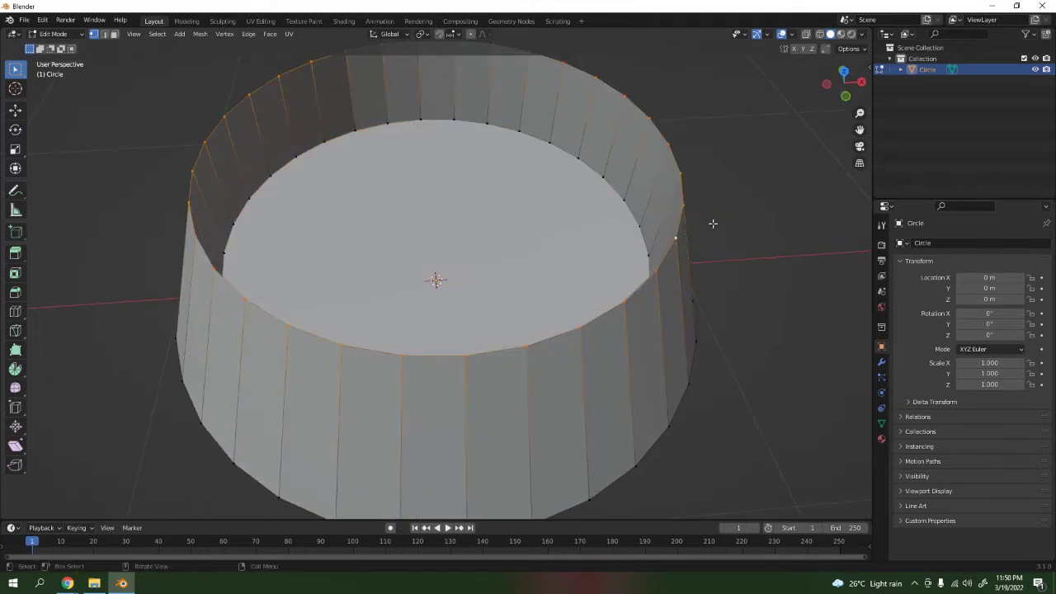
{"action": "scroll", "coordinate": [798, 245], "scroll_direction": "up", "scroll_amount": 2}
{"action": "left_click", "coordinate": [798, 245]}
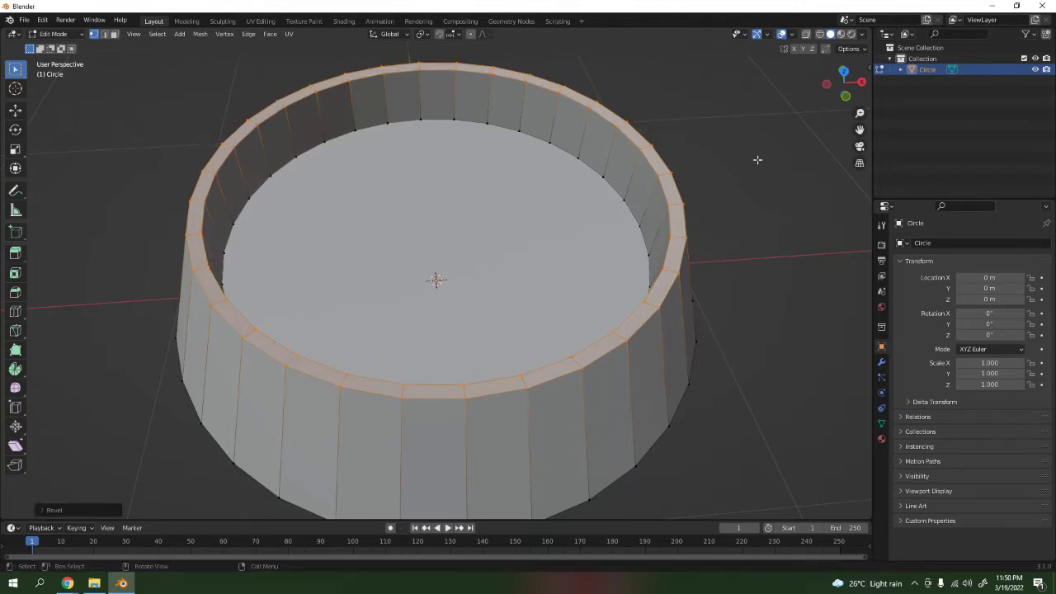
{"action": "left_click", "coordinate": [757, 160]}
{"action": "key", "text": "Tab"}
{"action": "scroll", "coordinate": [669, 172], "scroll_direction": "down", "scroll_amount": 4}
{"action": "mouse_move", "coordinate": [635, 185]}
{"action": "middle_mouse_down"}
{"action": "mouse_move", "coordinate": [671, 199]}
{"action": "mouse_move", "coordinate": [702, 141]}
{"action": "mouse_move", "coordinate": [643, 176]}
{"action": "middle_mouse_up"}
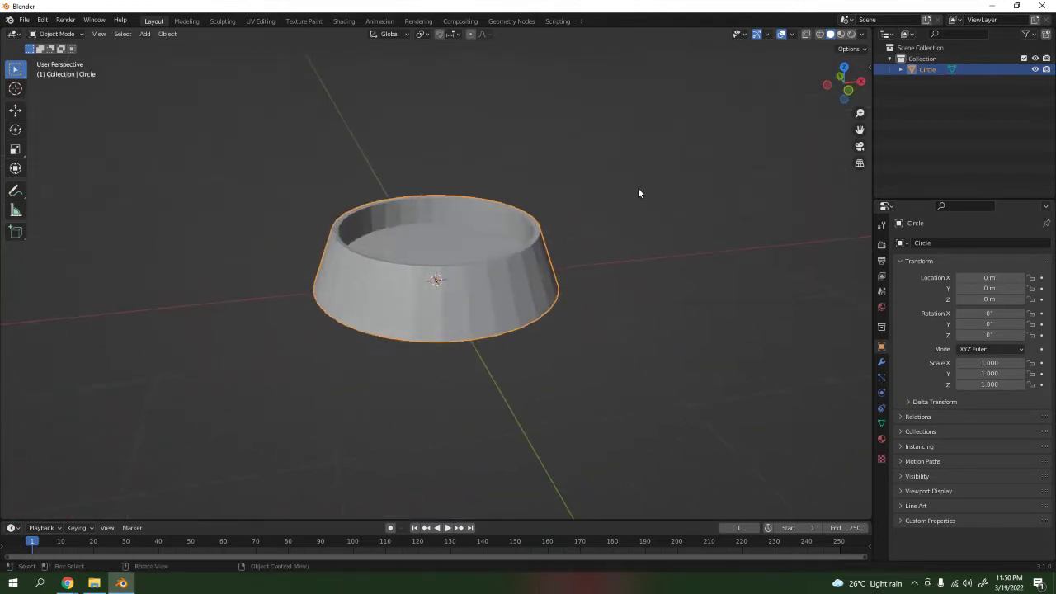
Step: Bevel the edge loop between the inner wall and the floor with 4 segments, and check the rounded corner
{"action": "scroll", "coordinate": [603, 185], "scroll_direction": "up", "scroll_amount": 3}
{"action": "key", "text": "Tab"}
{"action": "left_click", "coordinate": [551, 183], "text": "alt"}
{"action": "middle_click_drag", "start_coordinate": [555, 182], "coordinate": [619, 196]}
{"action": "key", "text": "ctrl+b"}
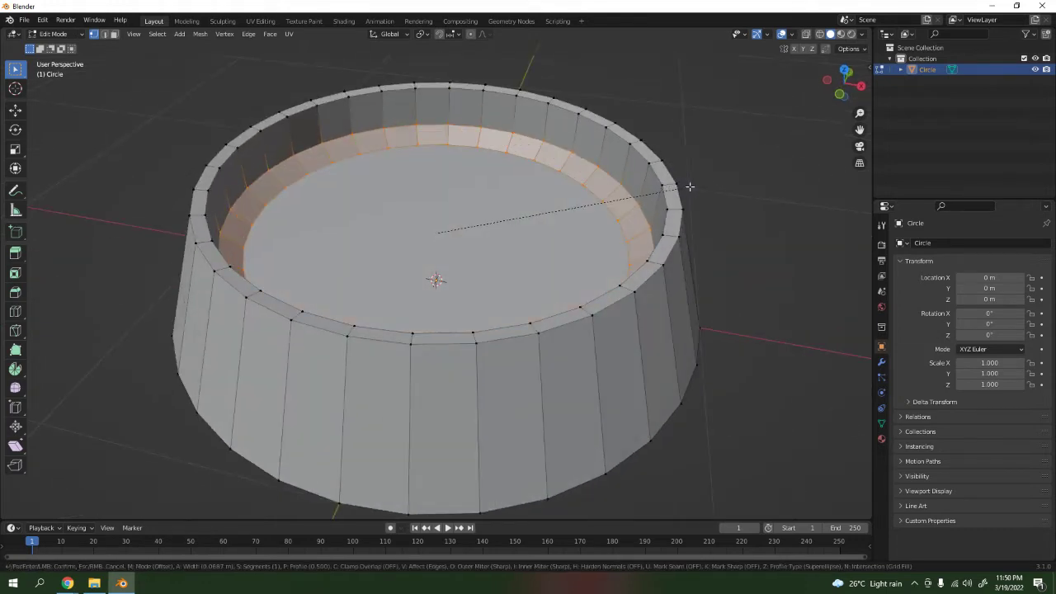
{"action": "scroll", "coordinate": [696, 187], "scroll_direction": "up", "scroll_amount": 3}
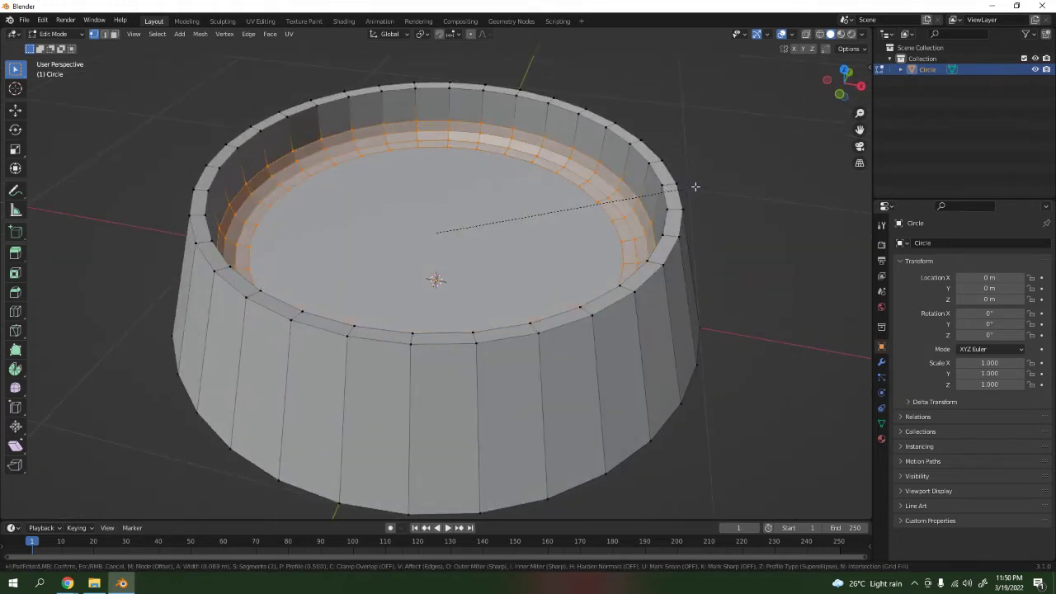
{"action": "left_click", "coordinate": [695, 187]}
{"action": "key", "text": "Tab"}
{"action": "left_click", "coordinate": [733, 176]}
{"action": "scroll", "coordinate": [701, 190], "scroll_direction": "down", "scroll_amount": 3}
{"action": "middle_click_drag", "start_coordinate": [693, 196], "coordinate": [587, 180]}
{"action": "scroll", "coordinate": [581, 219], "scroll_direction": "up", "scroll_amount": 3}
Step: Bevel the inner edge loop of the flat rim by about 0.011 m with 4 segments
{"action": "left_click", "coordinate": [580, 223]}
{"action": "key", "text": "Tab"}
{"action": "middle_click_drag", "start_coordinate": [580, 223], "coordinate": [710, 218]}
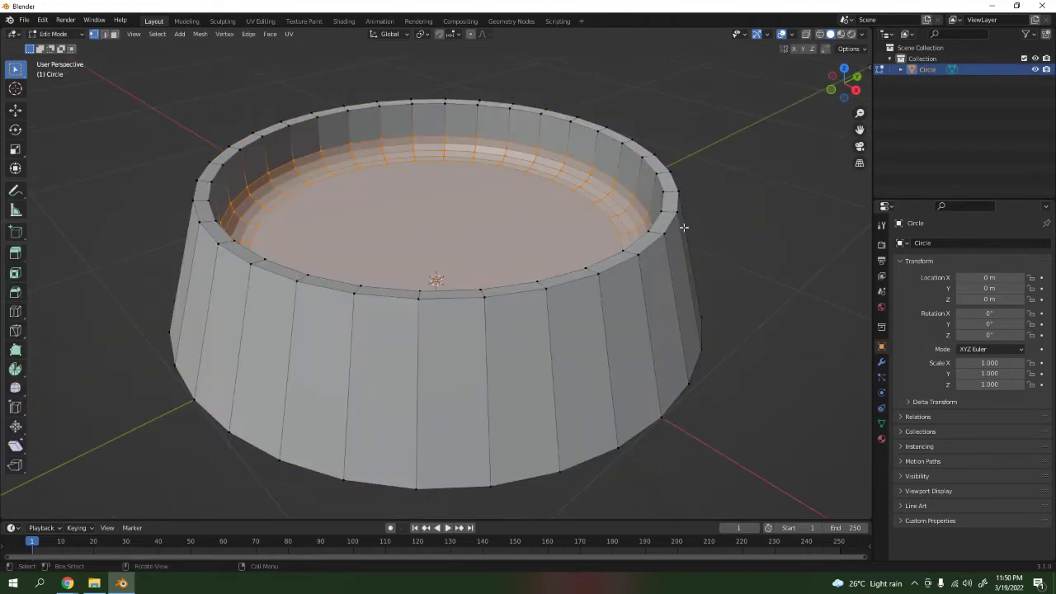
{"action": "scroll", "coordinate": [746, 216], "scroll_direction": "up", "scroll_amount": 4}
{"action": "left_click", "coordinate": [747, 216], "text": "alt"}
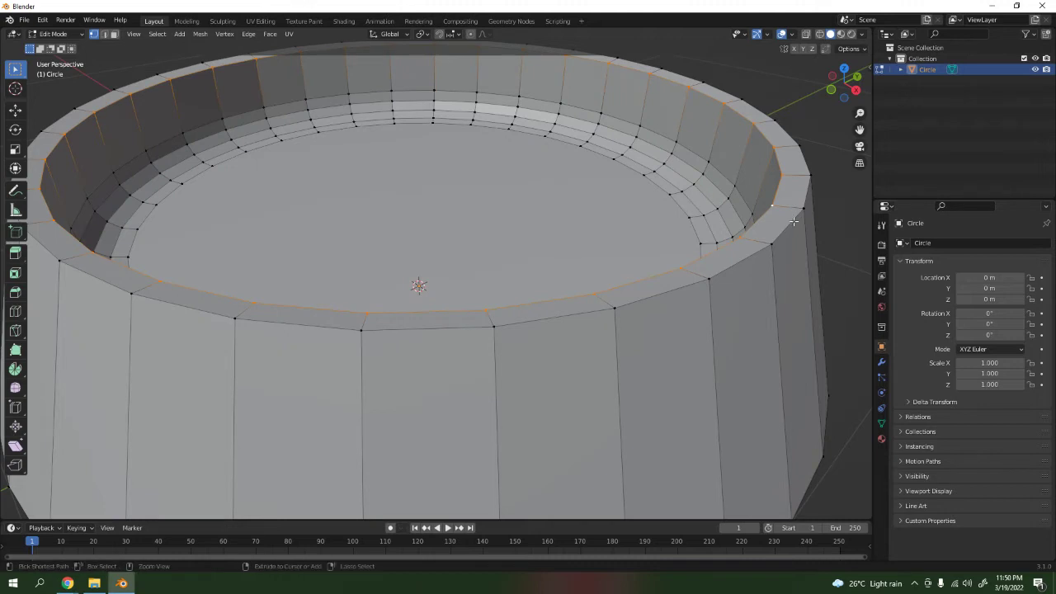
{"action": "key", "text": "ctrl+b"}
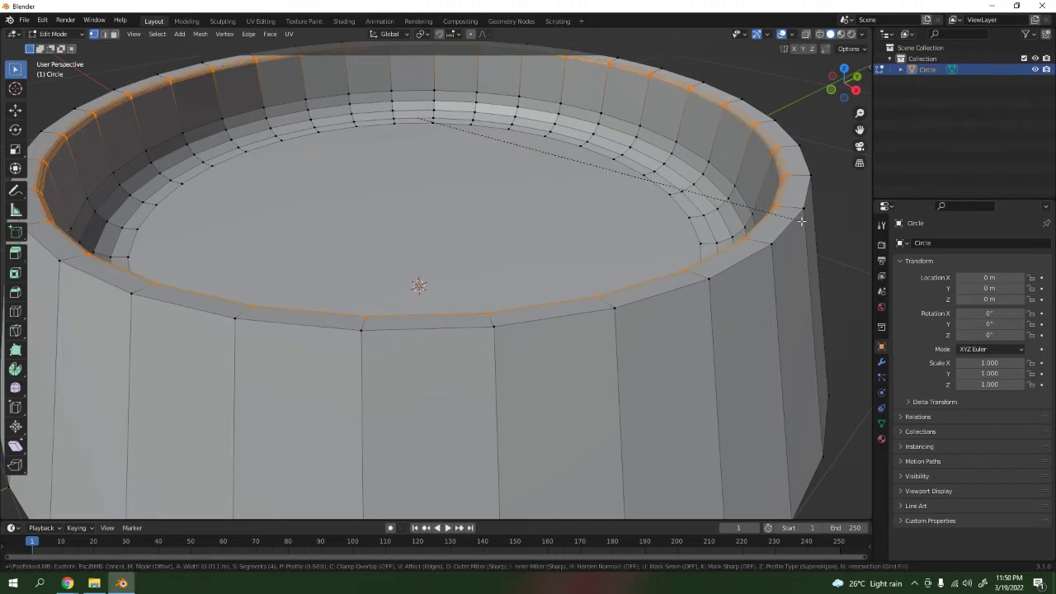
{"action": "left_click", "coordinate": [802, 220]}
{"action": "key", "text": "Tab"}
{"action": "scroll", "coordinate": [801, 220], "scroll_direction": "down", "scroll_amount": 6}
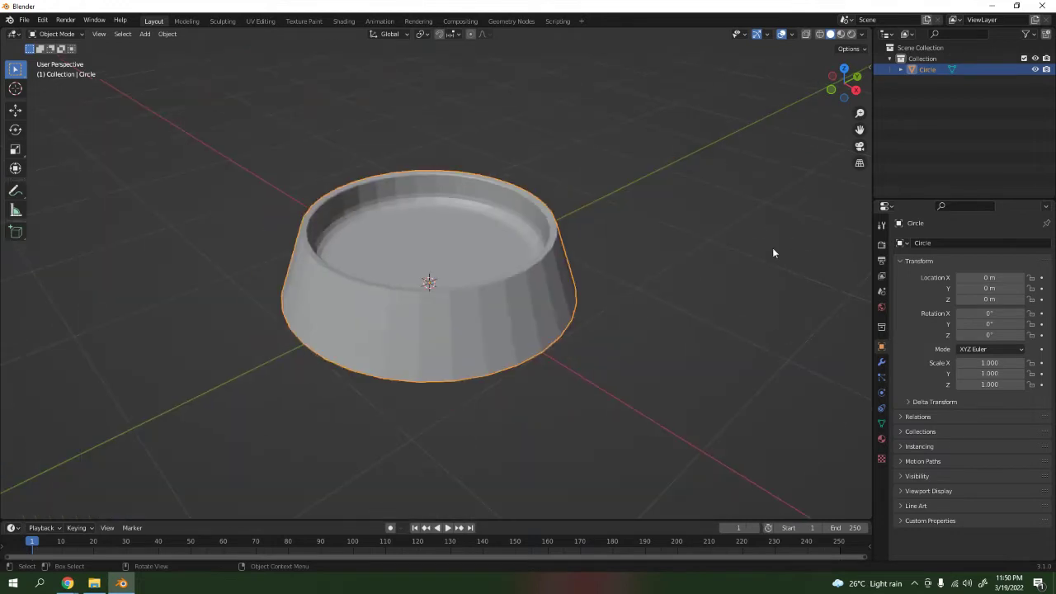
Step: Bevel the outer edge loop of the flat rim narrowly to round it
{"action": "scroll", "coordinate": [604, 246], "scroll_direction": "up", "scroll_amount": 4}
{"action": "key", "text": "Tab"}
{"action": "left_click", "coordinate": [706, 239], "text": "alt"}
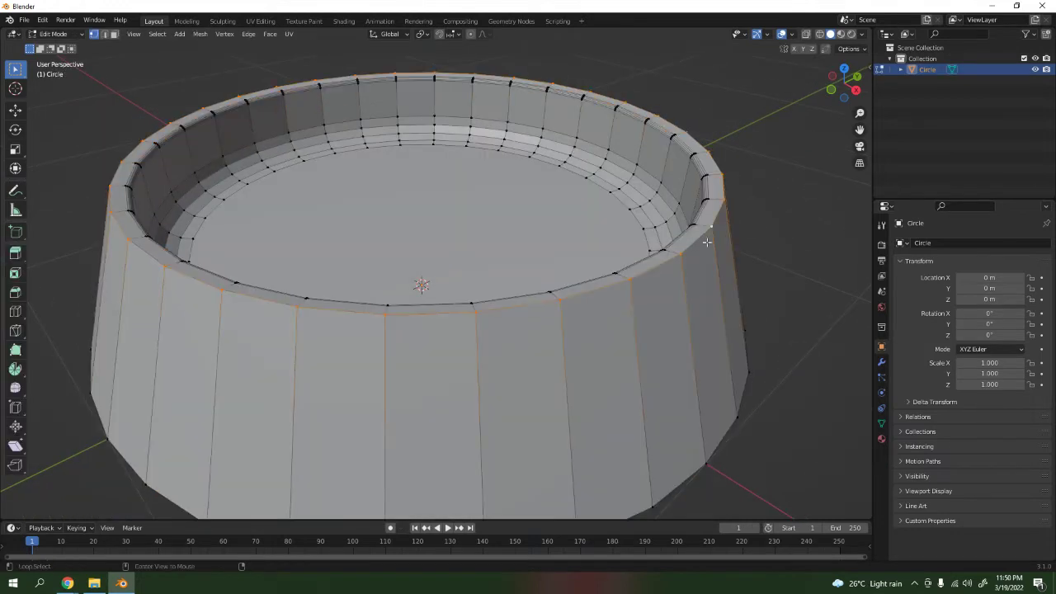
{"action": "key", "text": "ctrl+b"}
{"action": "left_click", "coordinate": [726, 249]}
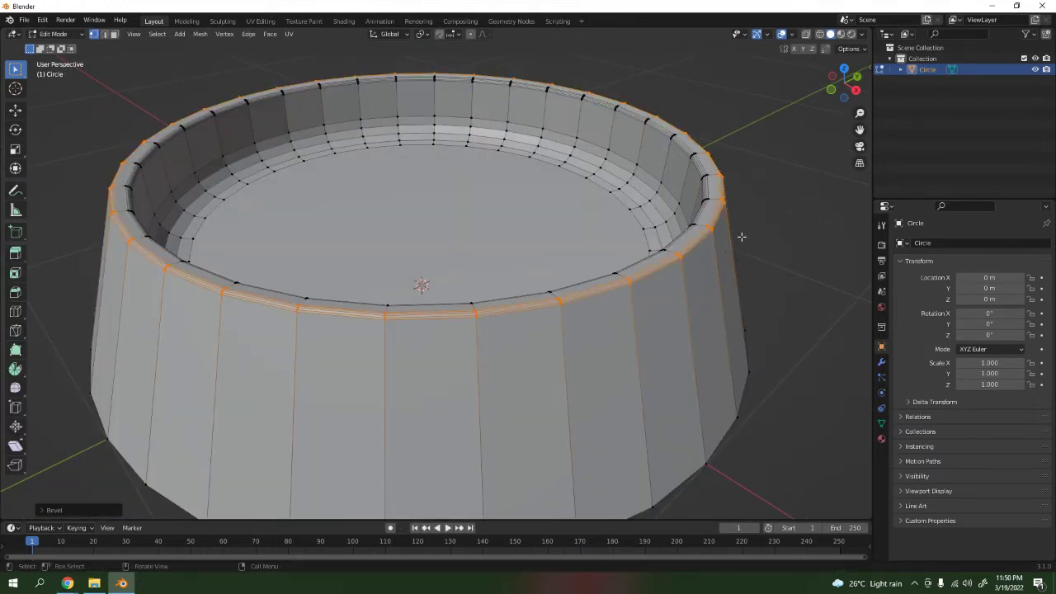
{"action": "key", "text": "Tab"}
{"action": "left_click", "coordinate": [750, 164]}
Step: Examine the bevelled rim and outer wall of the bowl from several angles, in both Edit and Object Mode
{"action": "scroll", "coordinate": [484, 188], "scroll_direction": "down", "scroll_amount": 5}
{"action": "mouse_move", "coordinate": [484, 189]}
{"action": "middle_mouse_down"}
{"action": "mouse_move", "coordinate": [308, 130]}
{"action": "mouse_move", "coordinate": [308, 113]}
{"action": "mouse_move", "coordinate": [443, 234]}
{"action": "mouse_move", "coordinate": [488, 203]}
{"action": "middle_mouse_up"}
{"action": "scroll", "coordinate": [655, 238], "scroll_direction": "up", "scroll_amount": 4}
{"action": "key", "text": "Tab"}
{"action": "middle_click_drag", "start_coordinate": [665, 211], "coordinate": [446, 285]}
{"action": "scroll", "coordinate": [688, 231], "scroll_direction": "up", "scroll_amount": 4}
{"action": "scroll", "coordinate": [608, 214], "scroll_direction": "down", "scroll_amount": 1}
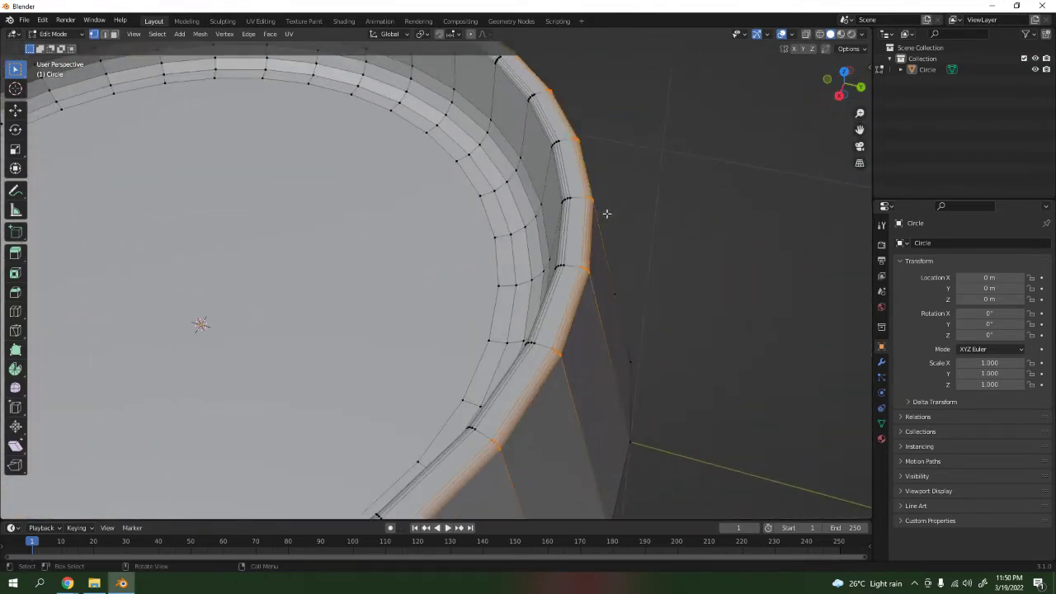
{"action": "scroll", "coordinate": [581, 165], "scroll_direction": "down", "scroll_amount": 5}
{"action": "key", "text": "Tab"}
{"action": "middle_click_drag", "start_coordinate": [575, 250], "coordinate": [465, 200]}
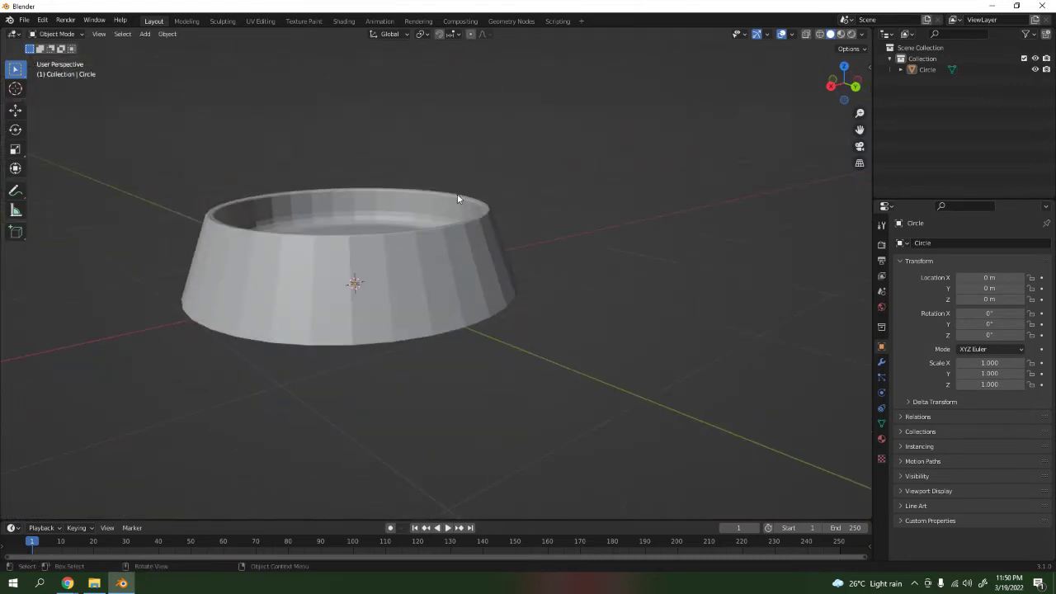
{"action": "scroll", "coordinate": [512, 270], "scroll_direction": "up", "scroll_amount": 2}
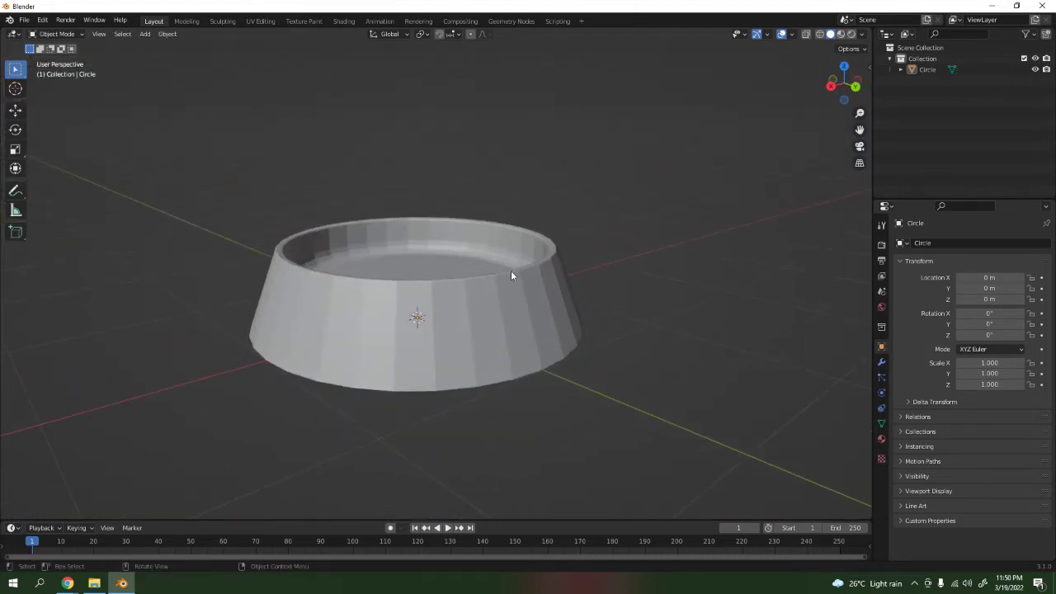
{"action": "scroll", "coordinate": [598, 307], "scroll_direction": "up", "scroll_amount": 3}
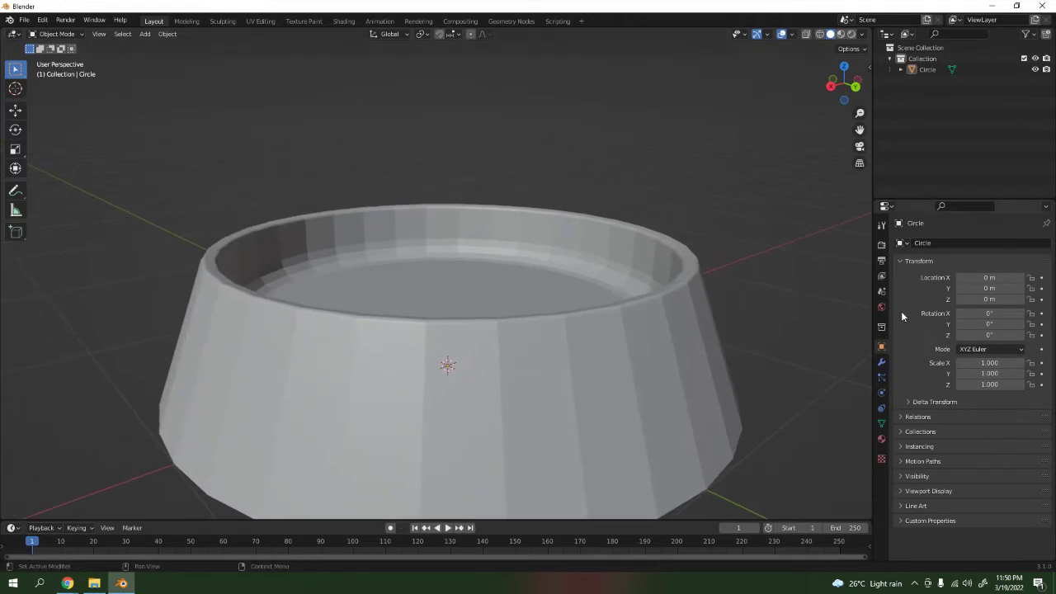
Step: Try a Subdivision Surface modifier with viewport level 2 on the bowl, and remove it
{"action": "left_click", "coordinate": [881, 361]}
{"action": "left_click", "coordinate": [916, 243]}
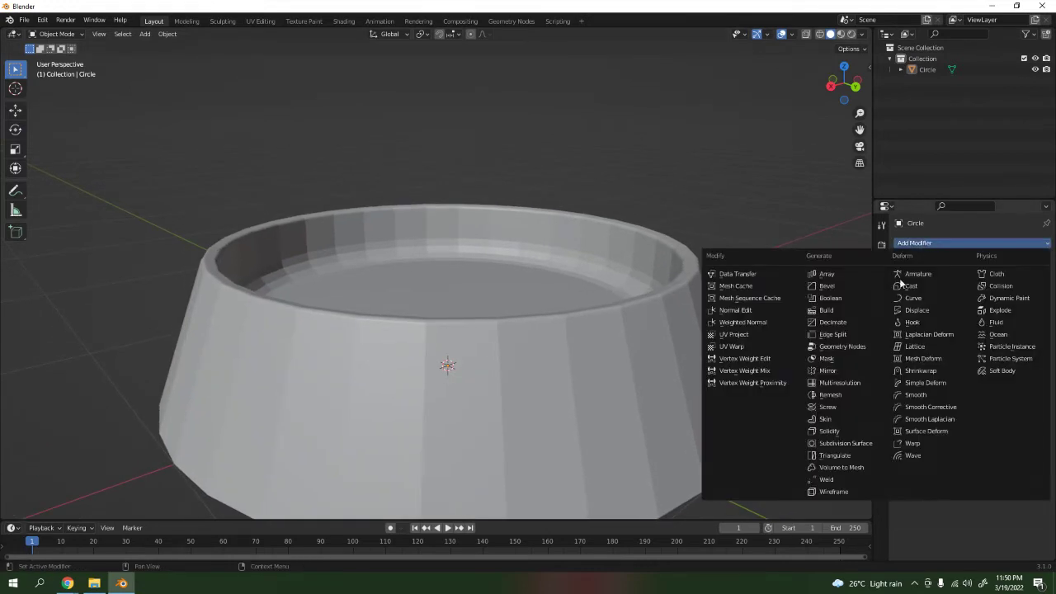
{"action": "left_click", "coordinate": [844, 443]}
{"action": "left_click", "coordinate": [1031, 292]}
{"action": "key", "text": "Tab"}
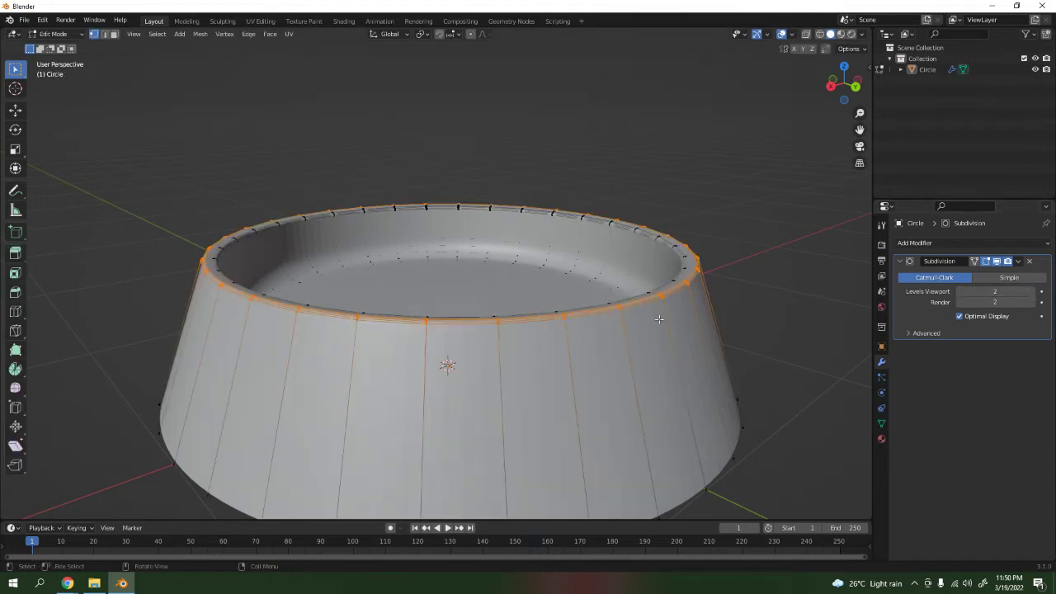
{"action": "left_click", "coordinate": [1029, 261]}
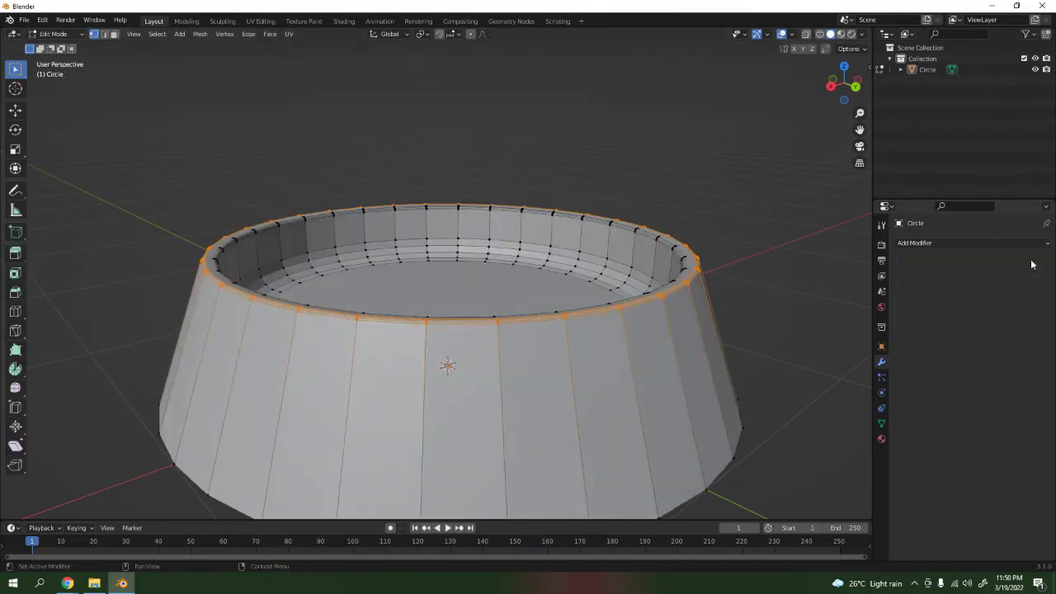
Step: Apply smooth shading to the whole bowl in Object Mode
{"action": "left_click", "coordinate": [1008, 241]}
{"action": "key", "text": "Tab"}
{"action": "left_click", "coordinate": [665, 326]}
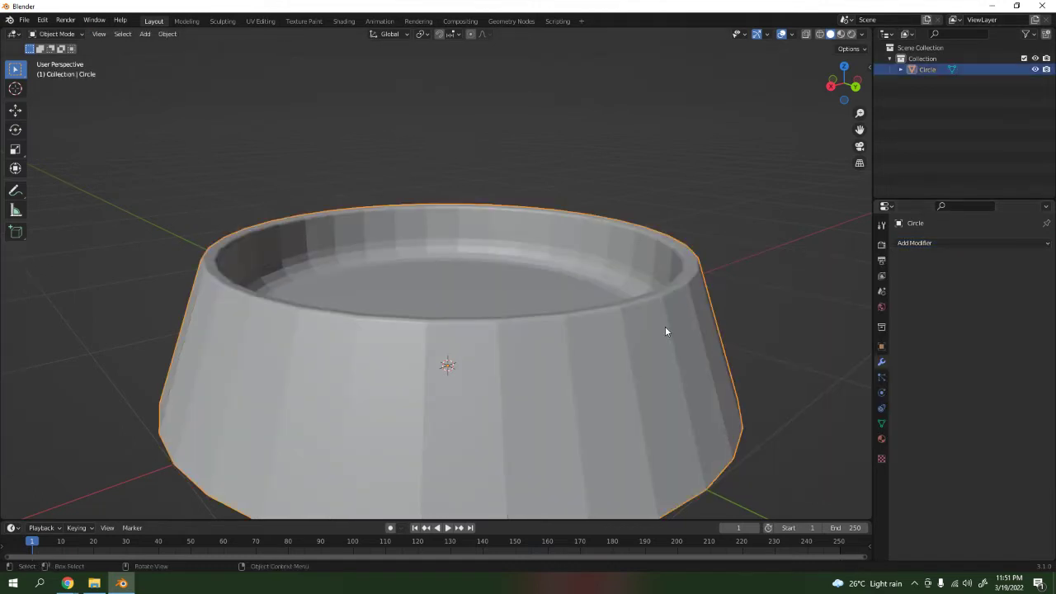
{"action": "right_click", "coordinate": [665, 326]}
{"action": "left_click", "coordinate": [643, 316]}
{"action": "left_click", "coordinate": [686, 172]}
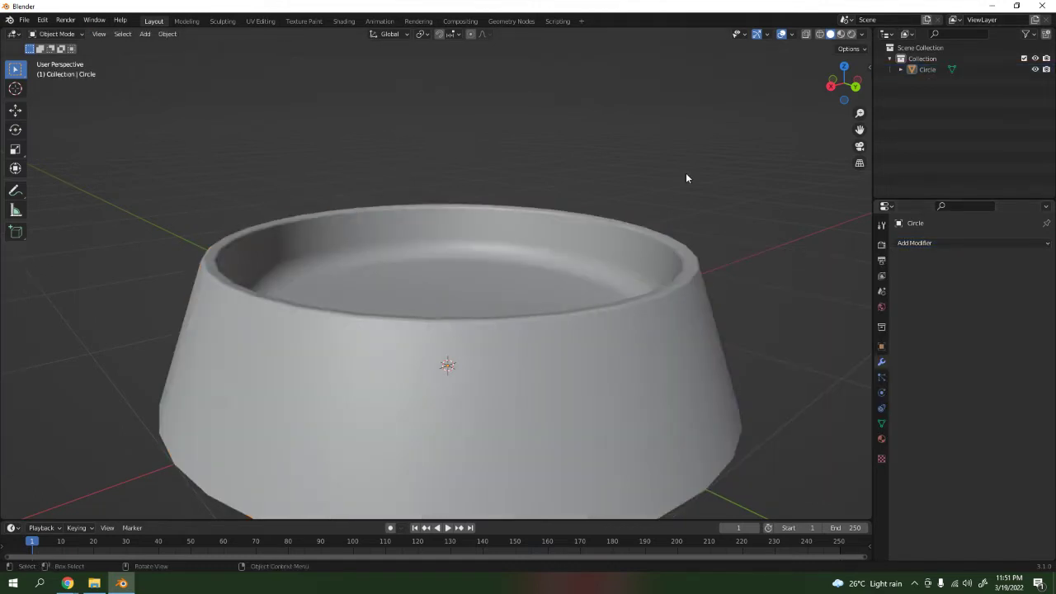
{"action": "scroll", "coordinate": [628, 235], "scroll_direction": "down", "scroll_amount": 6}
{"action": "middle_click_drag", "start_coordinate": [628, 238], "coordinate": [565, 238]}
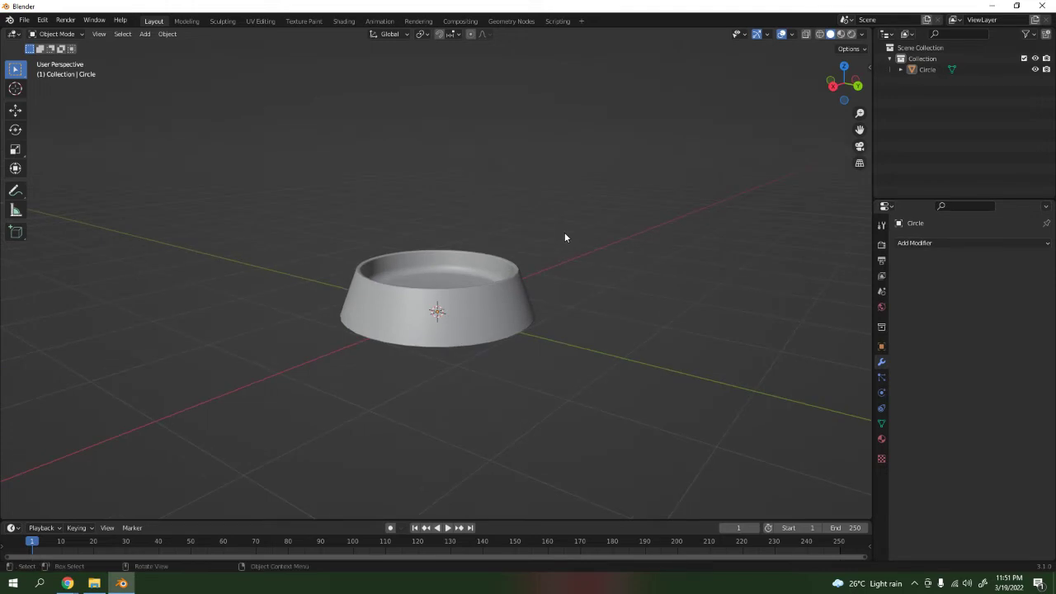
{"action": "middle_click_drag", "start_coordinate": [604, 320], "coordinate": [710, 346]}
{"action": "left_click", "coordinate": [1002, 245]}
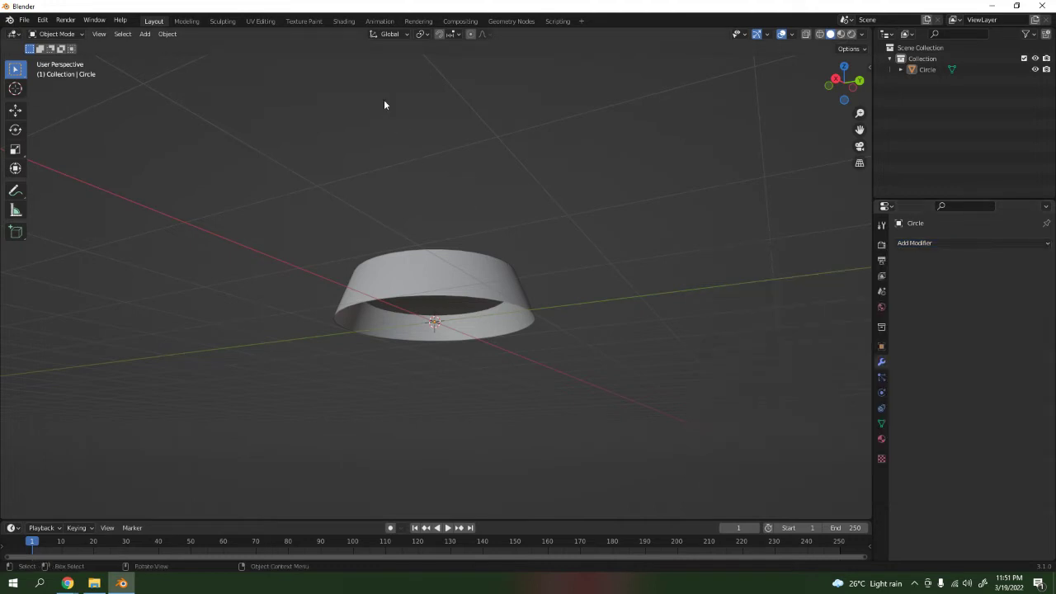
{"action": "middle_click_drag", "start_coordinate": [391, 109], "coordinate": [362, 43]}
Step: Switch to the Shading workspace and create a new material for the bowl
{"action": "left_click", "coordinate": [340, 21]}
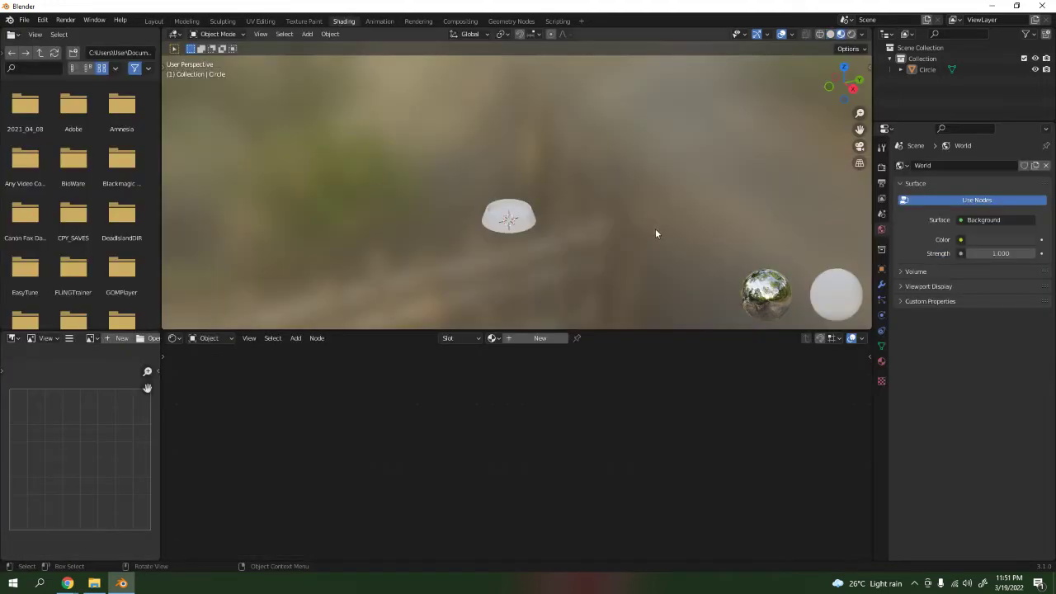
{"action": "scroll", "coordinate": [463, 255], "scroll_direction": "up", "scroll_amount": 5}
{"action": "middle_click_drag", "start_coordinate": [493, 288], "coordinate": [625, 218], "text": "shift"}
{"action": "scroll", "coordinate": [643, 227], "scroll_direction": "up", "scroll_amount": 3}
{"action": "left_click", "coordinate": [567, 251]}
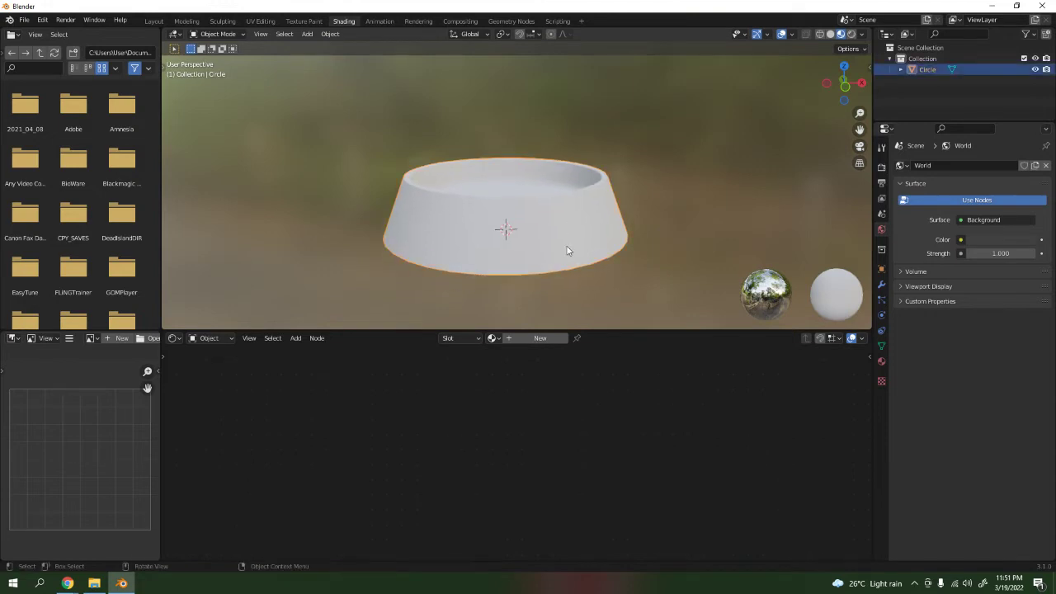
{"action": "left_click", "coordinate": [537, 339]}
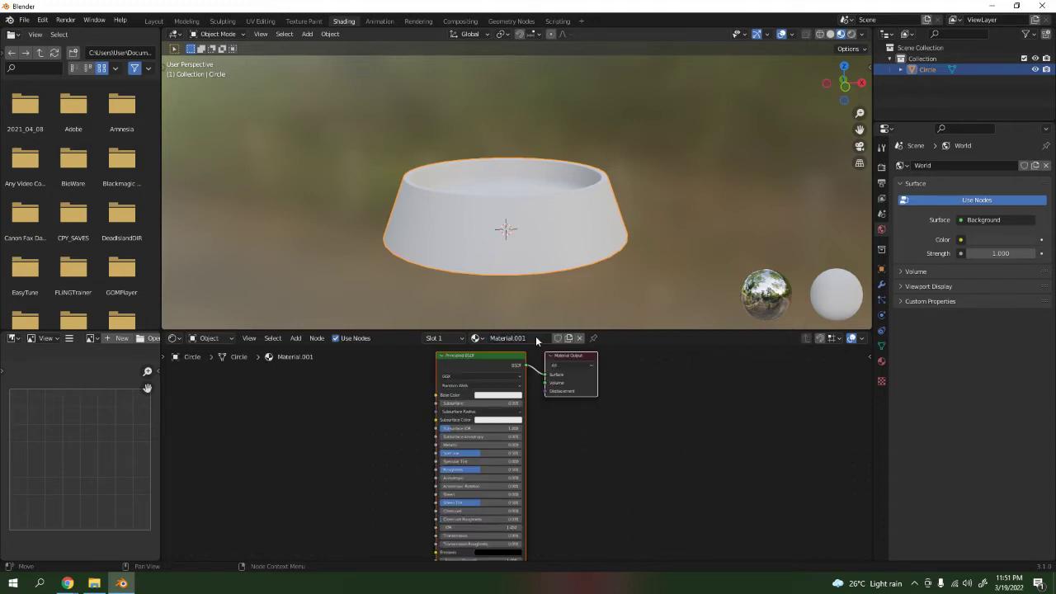
Step: Set the base color of the bowl's material to a saturated magenta pink
{"action": "left_click", "coordinate": [484, 398]}
{"action": "mouse_move", "coordinate": [506, 327]}
{"action": "left_mouse_down"}
{"action": "mouse_move", "coordinate": [505, 338]}
{"action": "mouse_move", "coordinate": [518, 333]}
{"action": "mouse_move", "coordinate": [511, 328]}
{"action": "mouse_move", "coordinate": [507, 339]}
{"action": "left_mouse_up"}
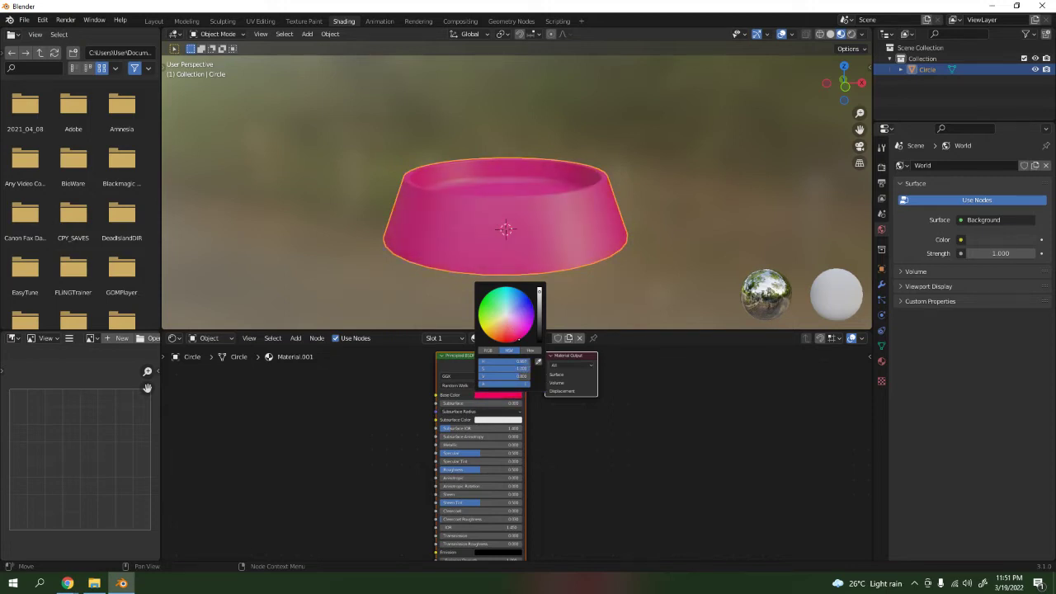
{"action": "left_click", "coordinate": [652, 169]}
{"action": "middle_click_drag", "start_coordinate": [652, 170], "coordinate": [713, 151]}
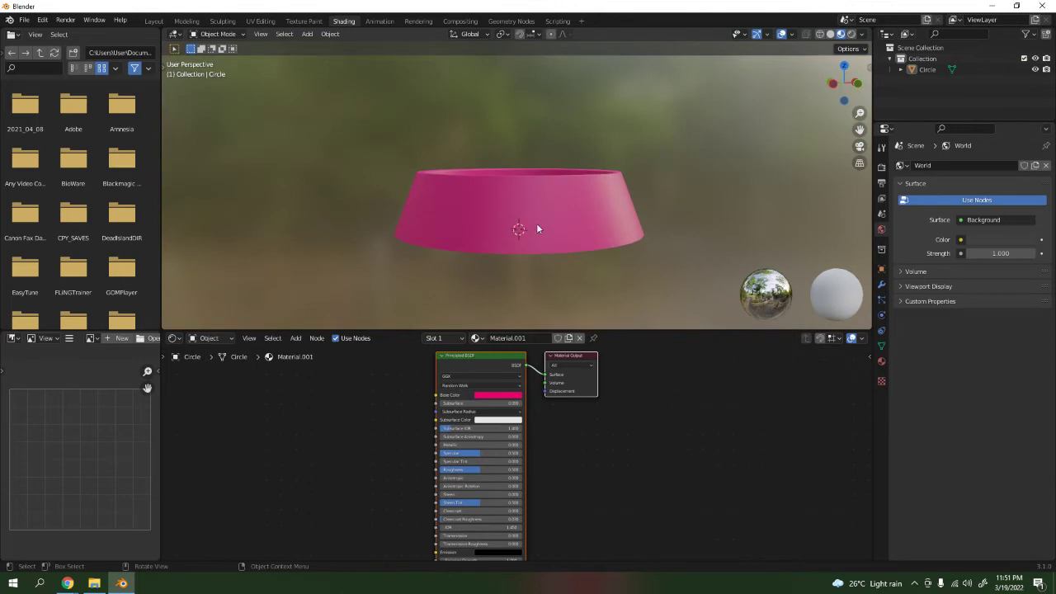
{"action": "scroll", "coordinate": [535, 227], "scroll_direction": "down", "scroll_amount": 5}
{"action": "scroll", "coordinate": [550, 482], "scroll_direction": "up", "scroll_amount": 3}
{"action": "scroll", "coordinate": [554, 182], "scroll_direction": "up", "scroll_amount": 3}
{"action": "middle_click_drag", "start_coordinate": [556, 176], "coordinate": [627, 214]}
Step: Set the material's Specular to 0.650 and its Roughness to 0.377 on the Principled BSDF node
{"action": "middle_click_drag", "start_coordinate": [533, 426], "coordinate": [525, 458]}
{"action": "scroll", "coordinate": [550, 416], "scroll_direction": "up", "scroll_amount": 3}
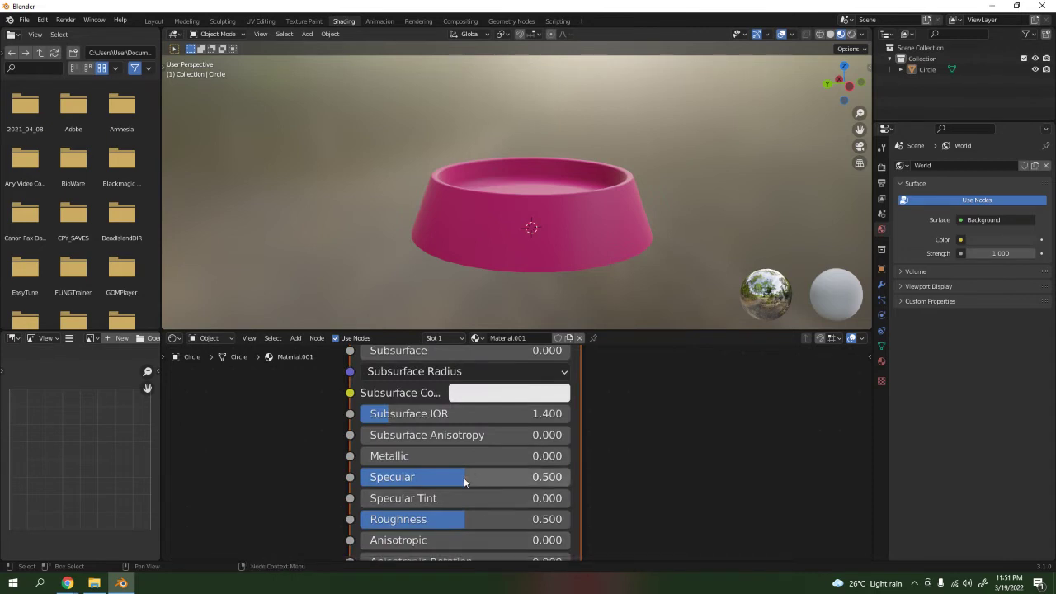
{"action": "left_click_drag", "start_coordinate": [494, 477], "coordinate": [363, 477]}
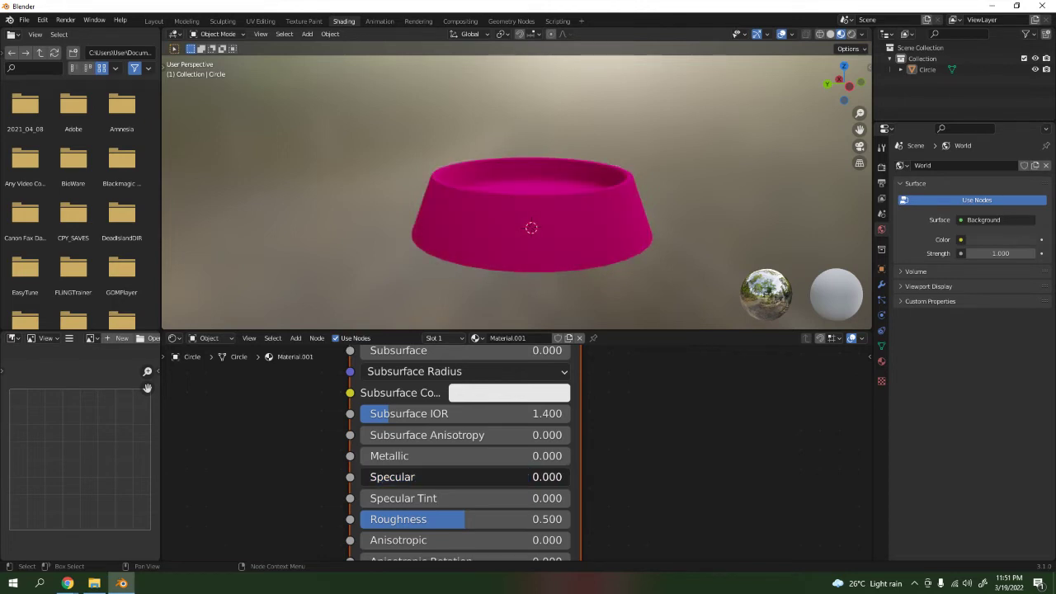
{"action": "left_click_drag", "start_coordinate": [363, 477], "coordinate": [439, 519]}
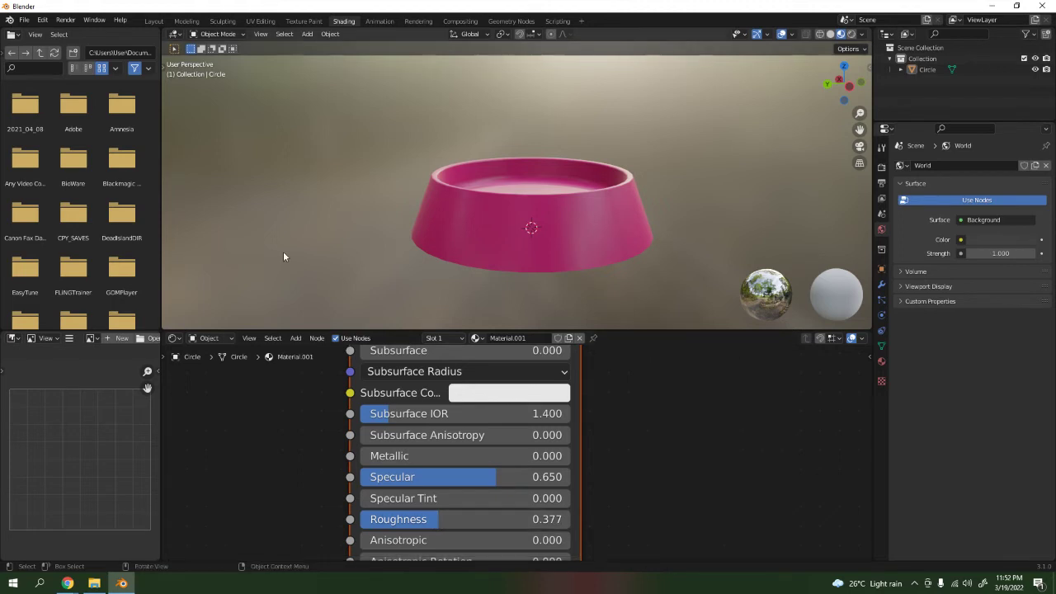
Step: Examine the sheen of the pink material on the bowl from below and from the sides
{"action": "scroll", "coordinate": [356, 196], "scroll_direction": "down", "scroll_amount": 3}
{"action": "middle_click_drag", "start_coordinate": [356, 196], "coordinate": [483, 234]}
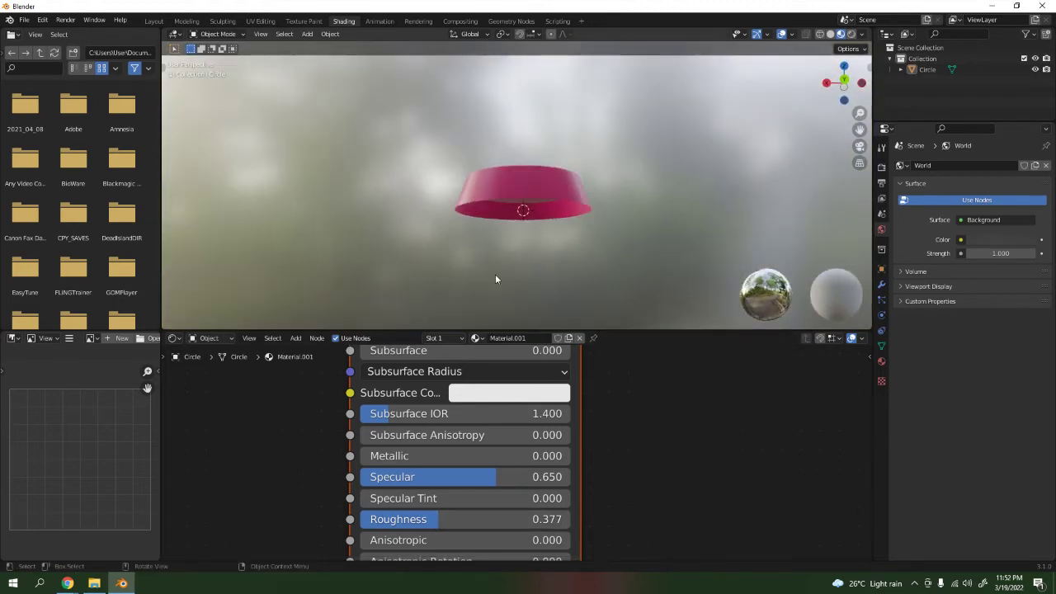
{"action": "scroll", "coordinate": [473, 472], "scroll_direction": "down", "scroll_amount": 2}
{"action": "scroll", "coordinate": [474, 472], "scroll_direction": "down", "scroll_amount": 2}
{"action": "middle_click_drag", "start_coordinate": [473, 472], "coordinate": [509, 420]}
{"action": "middle_click_drag", "start_coordinate": [566, 184], "coordinate": [500, 176]}
{"action": "scroll", "coordinate": [583, 240], "scroll_direction": "up", "scroll_amount": 3}
{"action": "middle_click_drag", "start_coordinate": [567, 182], "coordinate": [495, 280]}
Step: Add a Bump node and link its Normal output to the Normal input of the Principled BSDF
{"action": "middle_click_drag", "start_coordinate": [456, 486], "coordinate": [516, 433]}
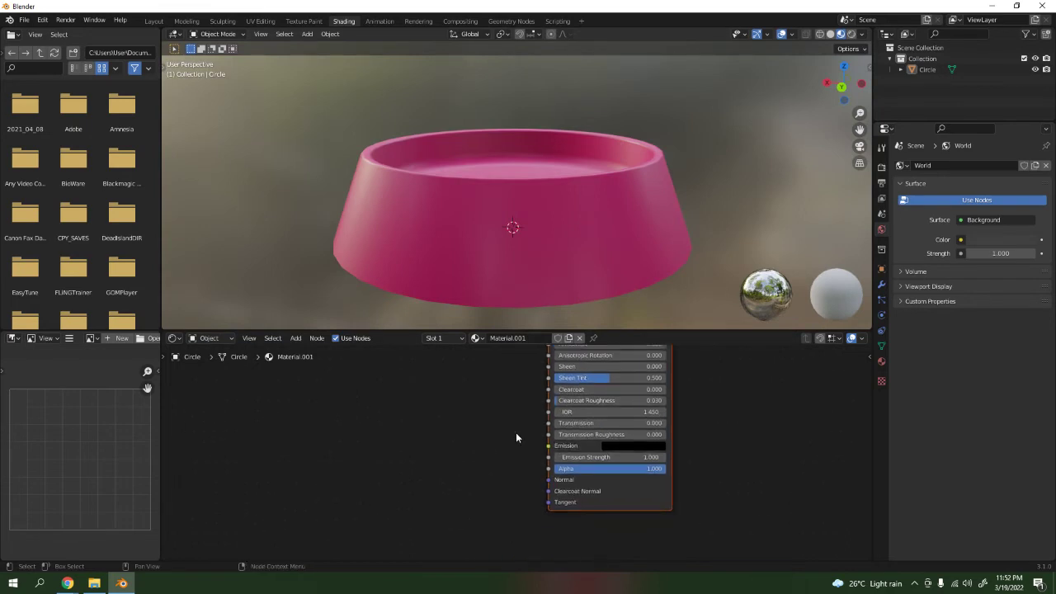
{"action": "left_click", "coordinate": [439, 461]}
{"action": "key", "text": "shift+a"}
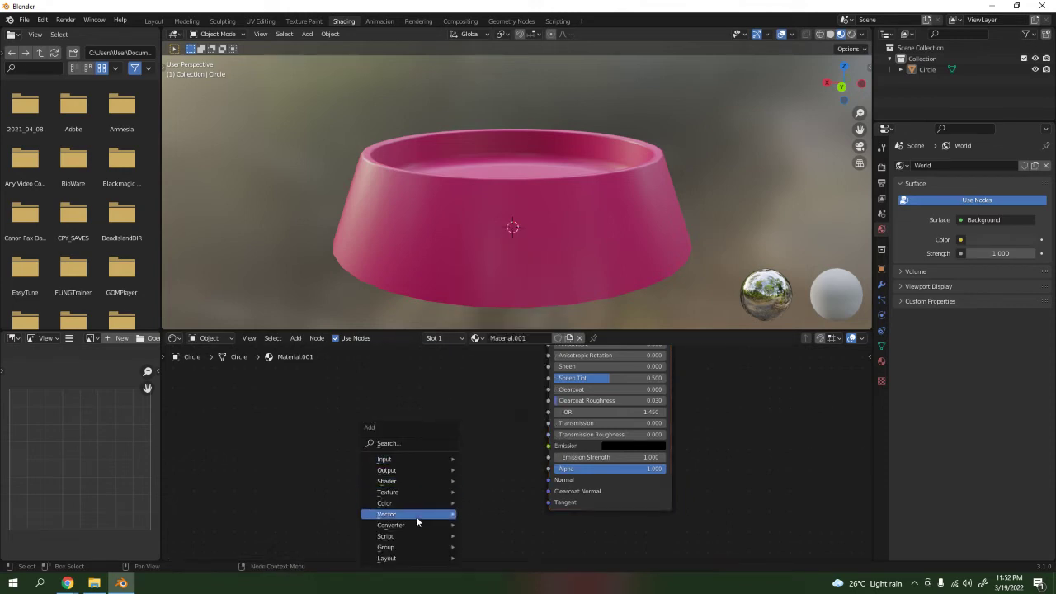
{"action": "mouse_move", "coordinate": [405, 516]}
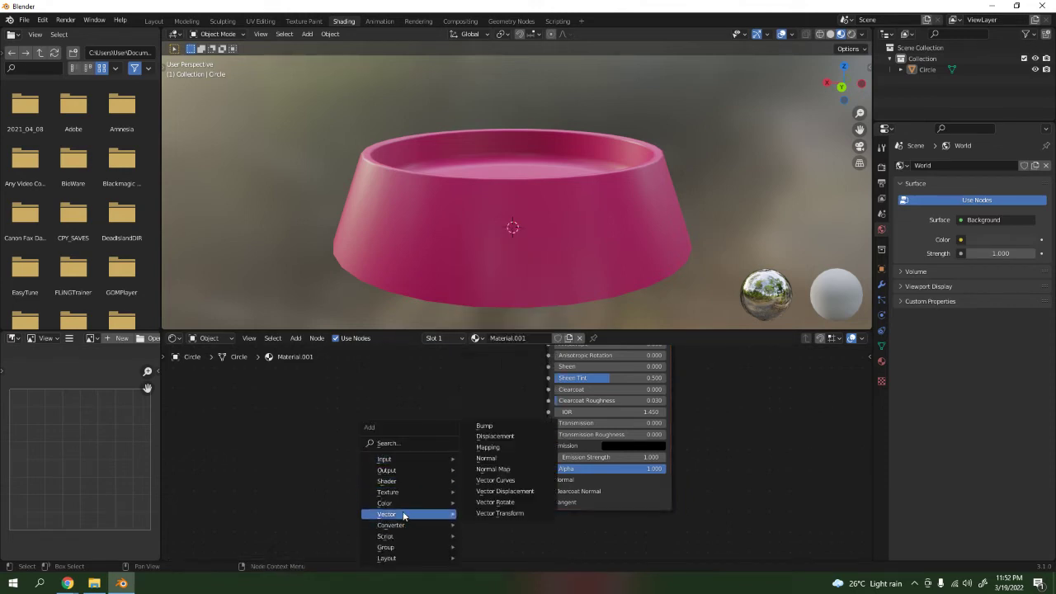
{"action": "left_click", "coordinate": [485, 426]}
{"action": "left_click", "coordinate": [428, 458]}
{"action": "left_click_drag", "start_coordinate": [443, 447], "coordinate": [549, 480]}
Step: Add a Noise Texture node, link its Fac output to the Bump node's Height, and space it away from the Bump node
{"action": "middle_click_drag", "start_coordinate": [323, 449], "coordinate": [464, 460]}
{"action": "key", "text": "shift+a"}
{"action": "mouse_move", "coordinate": [463, 461]}
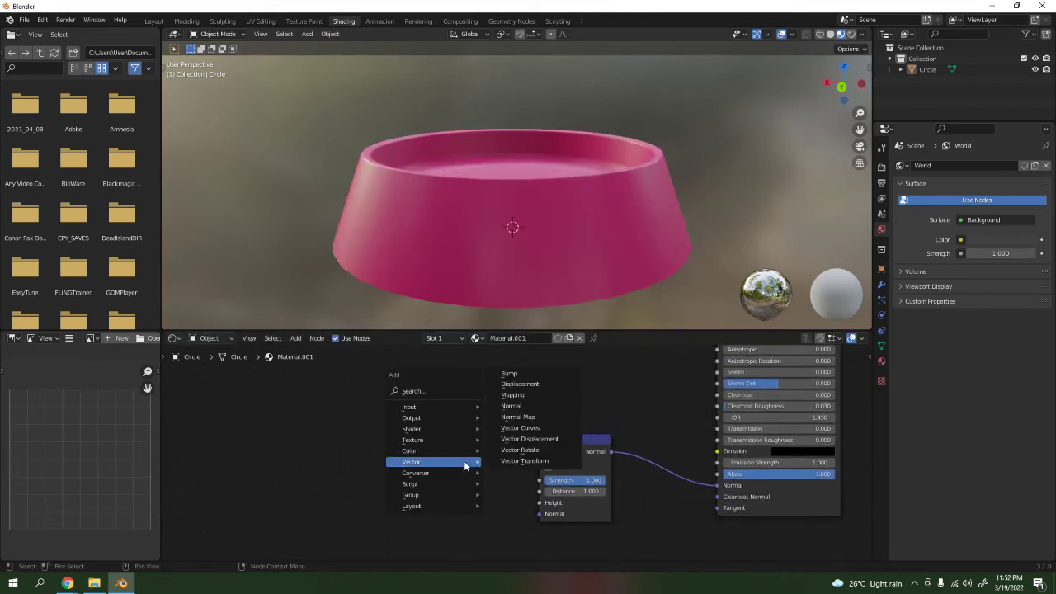
{"action": "mouse_move", "coordinate": [443, 442]}
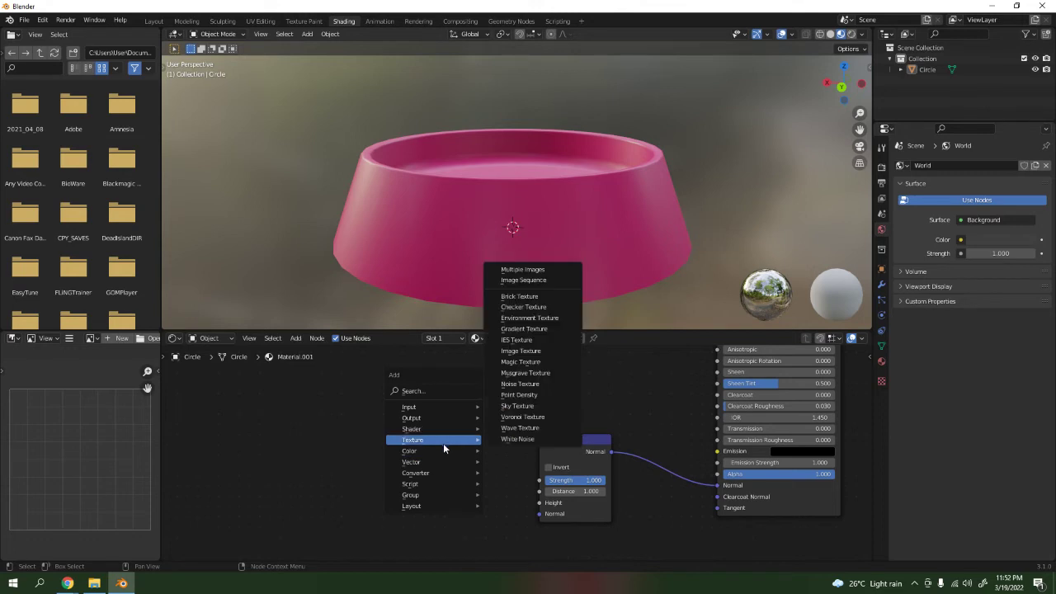
{"action": "left_click", "coordinate": [552, 384]}
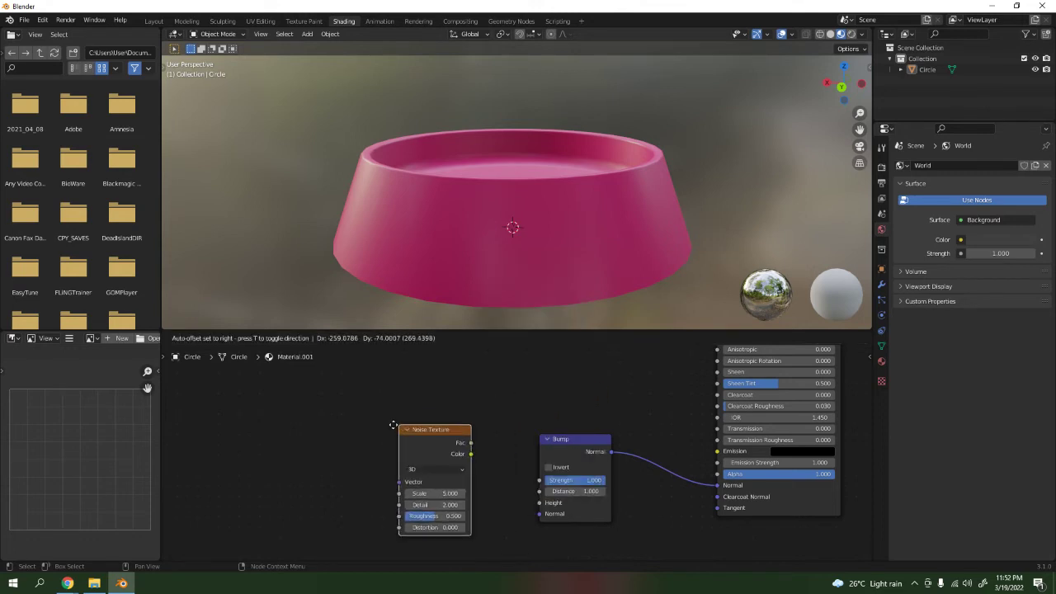
{"action": "left_click", "coordinate": [387, 428]}
{"action": "left_click_drag", "start_coordinate": [453, 448], "coordinate": [474, 452]}
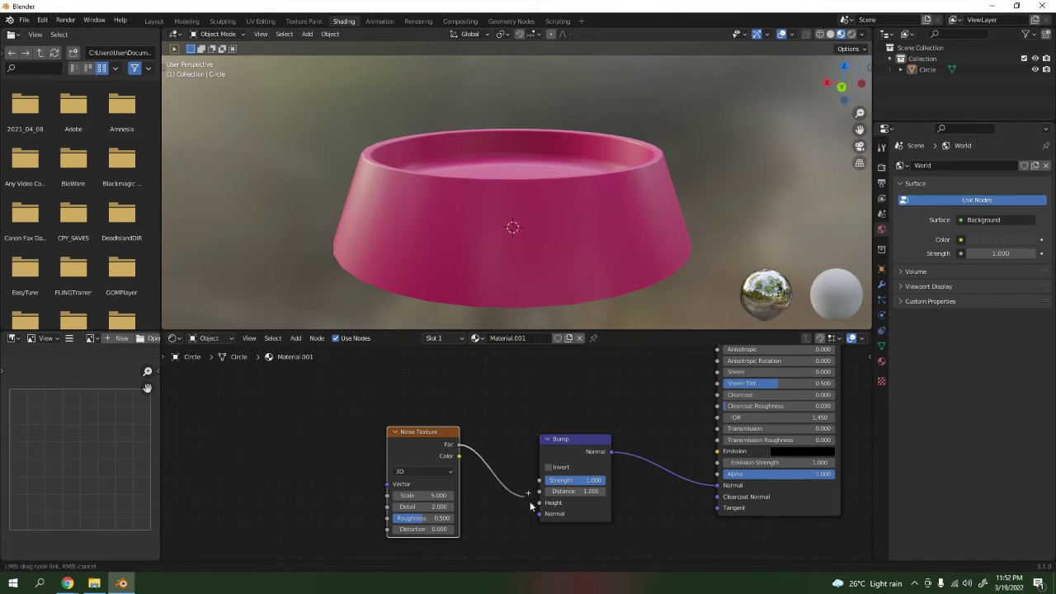
{"action": "left_click_drag", "start_coordinate": [524, 495], "coordinate": [538, 502]}
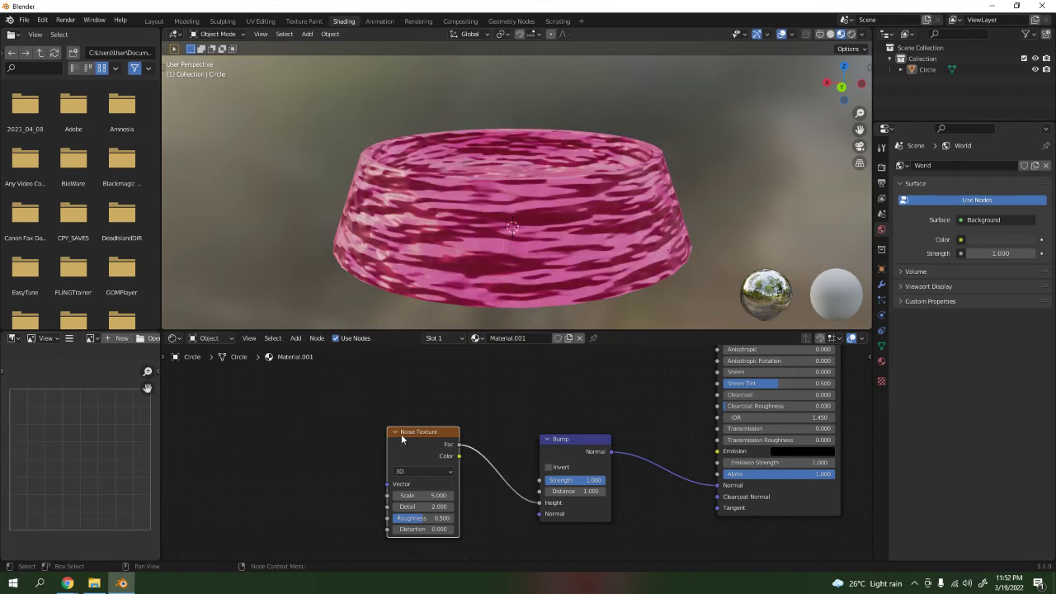
{"action": "left_click_drag", "start_coordinate": [401, 434], "coordinate": [321, 407]}
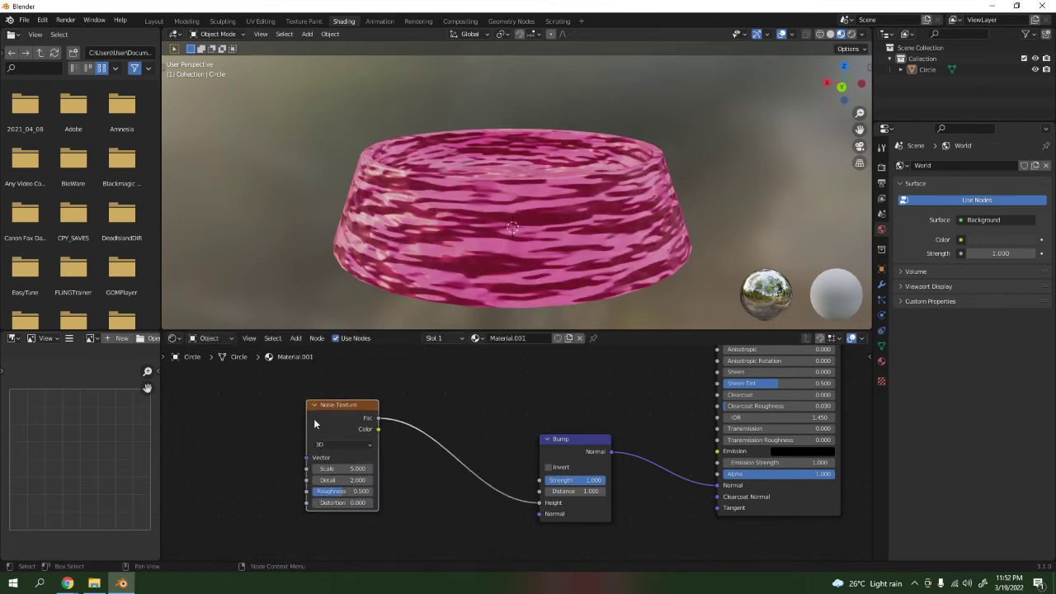
Step: Set the Noise Texture's Scale to 12 and Detail to 5.8, and raise its Roughness above the default
{"action": "middle_click_drag", "start_coordinate": [523, 441], "coordinate": [530, 434]}
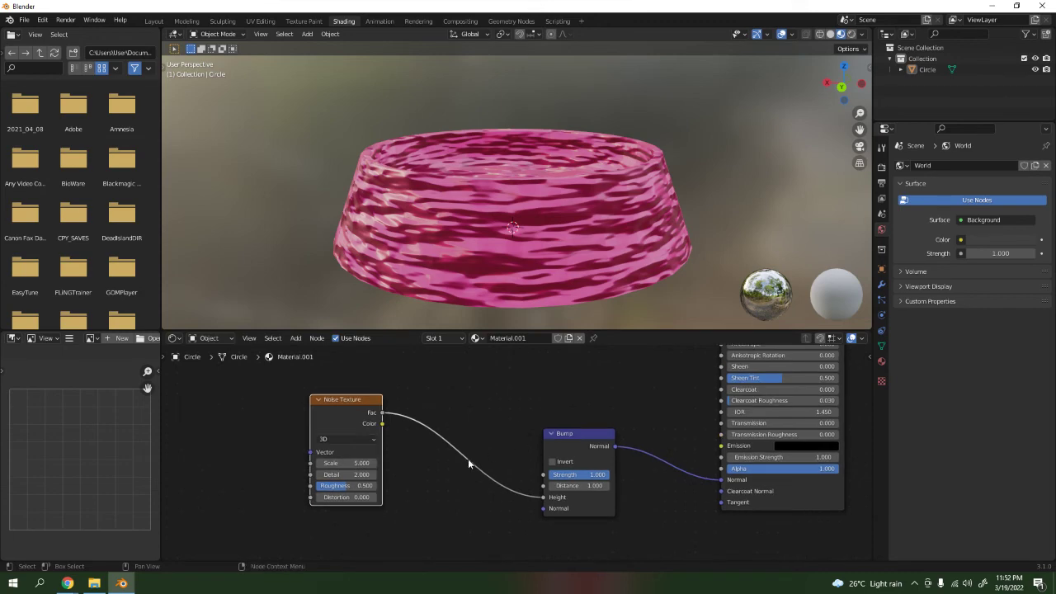
{"action": "scroll", "coordinate": [352, 472], "scroll_direction": "up", "scroll_amount": 3}
{"action": "left_click_drag", "start_coordinate": [352, 457], "coordinate": [410, 458]}
{"action": "left_click_drag", "start_coordinate": [345, 476], "coordinate": [389, 474]}
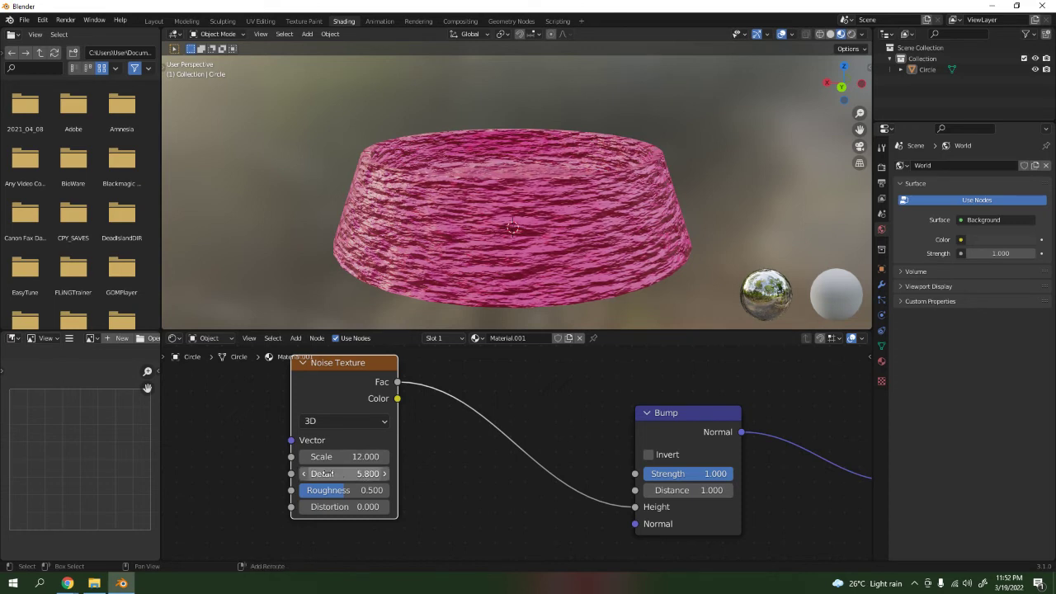
{"action": "scroll", "coordinate": [514, 503], "scroll_direction": "up", "scroll_amount": 2}
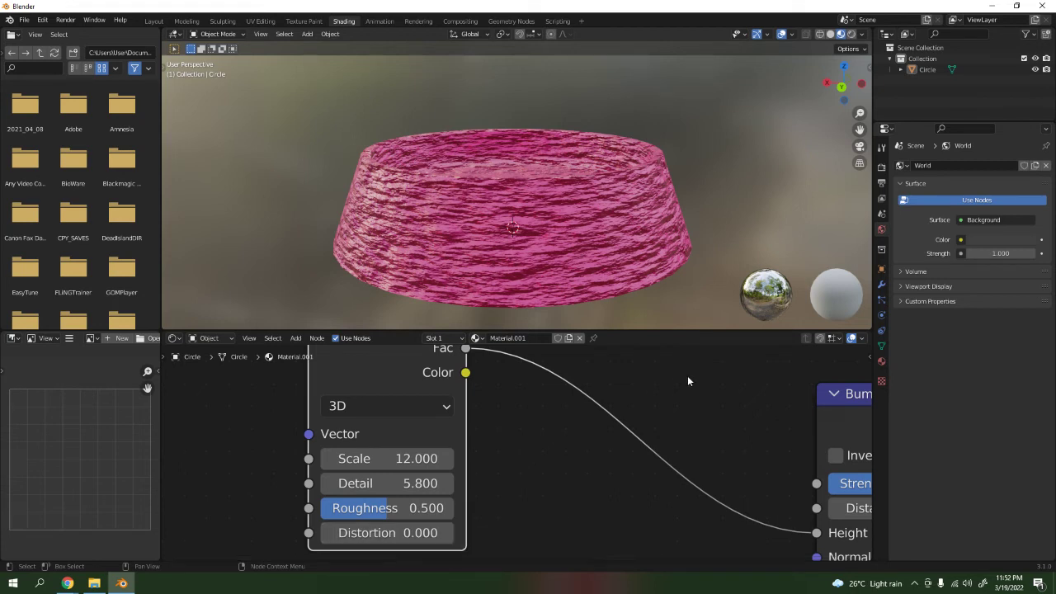
{"action": "middle_click_drag", "start_coordinate": [666, 446], "coordinate": [647, 441]}
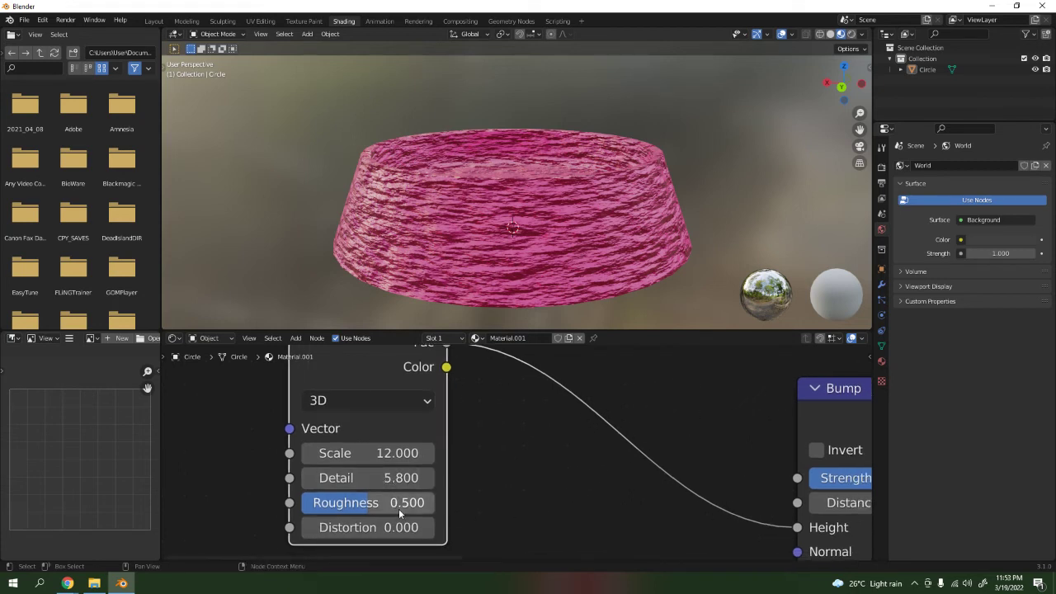
{"action": "left_click_drag", "start_coordinate": [401, 507], "coordinate": [443, 503]}
Step: Try Bump strengths of 0.300 and 0.042 to soften the rough surface of the bowl
{"action": "middle_click_drag", "start_coordinate": [590, 479], "coordinate": [318, 487]}
{"action": "middle_click_drag", "start_coordinate": [587, 206], "coordinate": [628, 178]}
{"action": "scroll", "coordinate": [634, 259], "scroll_direction": "down", "scroll_amount": 2}
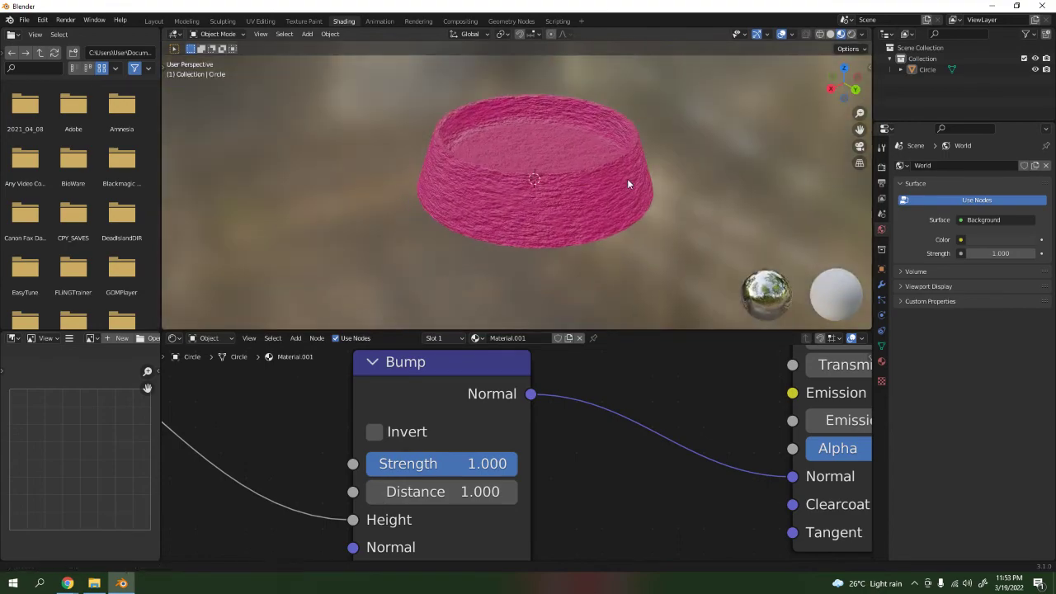
{"action": "scroll", "coordinate": [634, 196], "scroll_direction": "up", "scroll_amount": 3}
{"action": "middle_click_drag", "start_coordinate": [587, 239], "coordinate": [602, 200]}
{"action": "scroll", "coordinate": [613, 217], "scroll_direction": "down", "scroll_amount": 3}
{"action": "left_click_drag", "start_coordinate": [487, 463], "coordinate": [385, 464]}
{"action": "scroll", "coordinate": [604, 197], "scroll_direction": "up", "scroll_amount": 10}
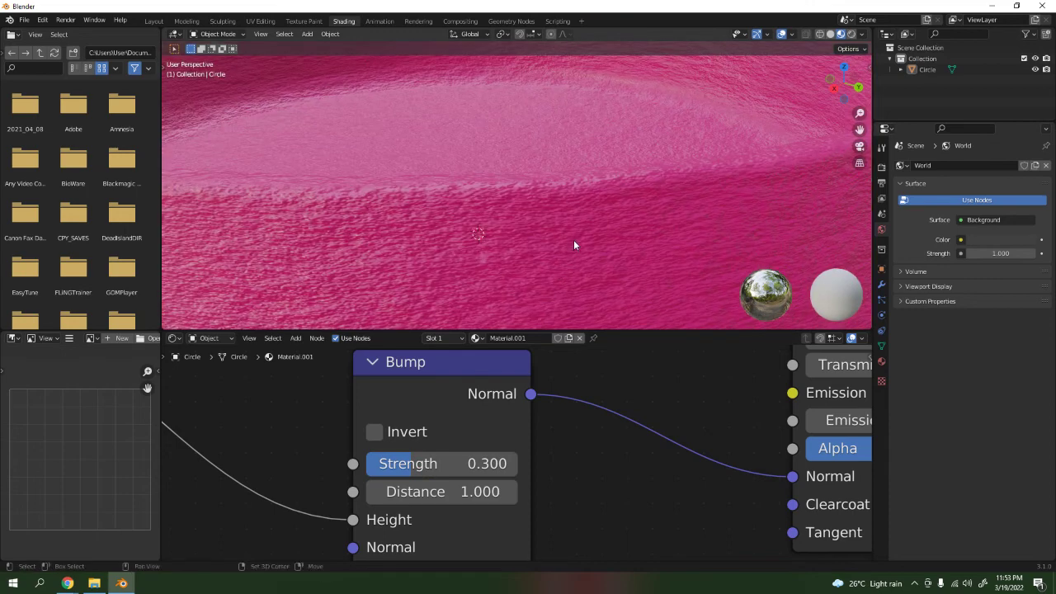
{"action": "left_click_drag", "start_coordinate": [462, 463], "coordinate": [422, 464]}
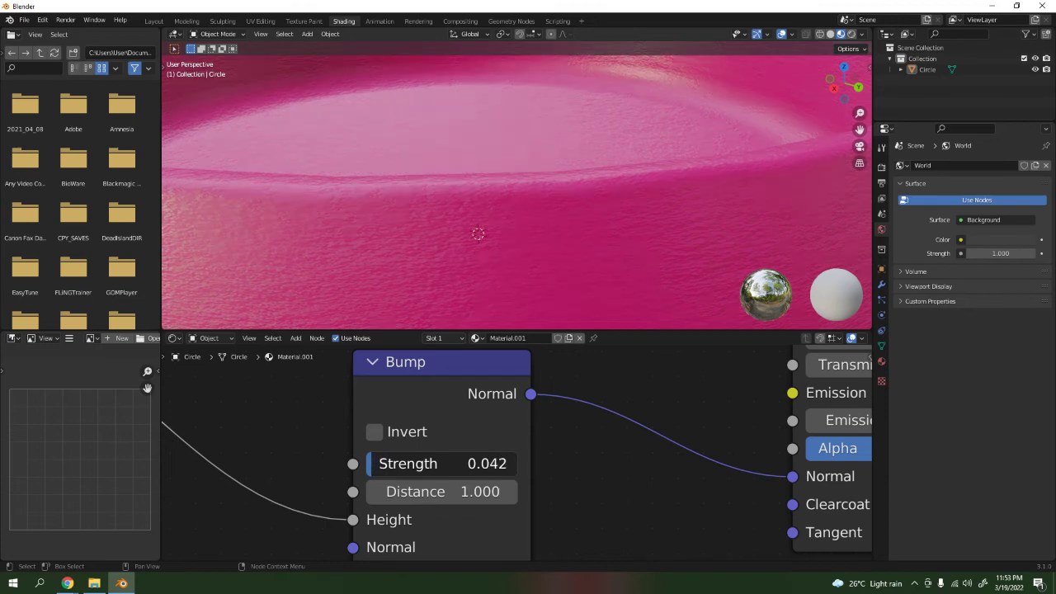
Step: Set the Bump node's Strength to 0.040
{"action": "scroll", "coordinate": [455, 228], "scroll_direction": "down", "scroll_amount": 5}
{"action": "middle_click_drag", "start_coordinate": [290, 248], "coordinate": [504, 176]}
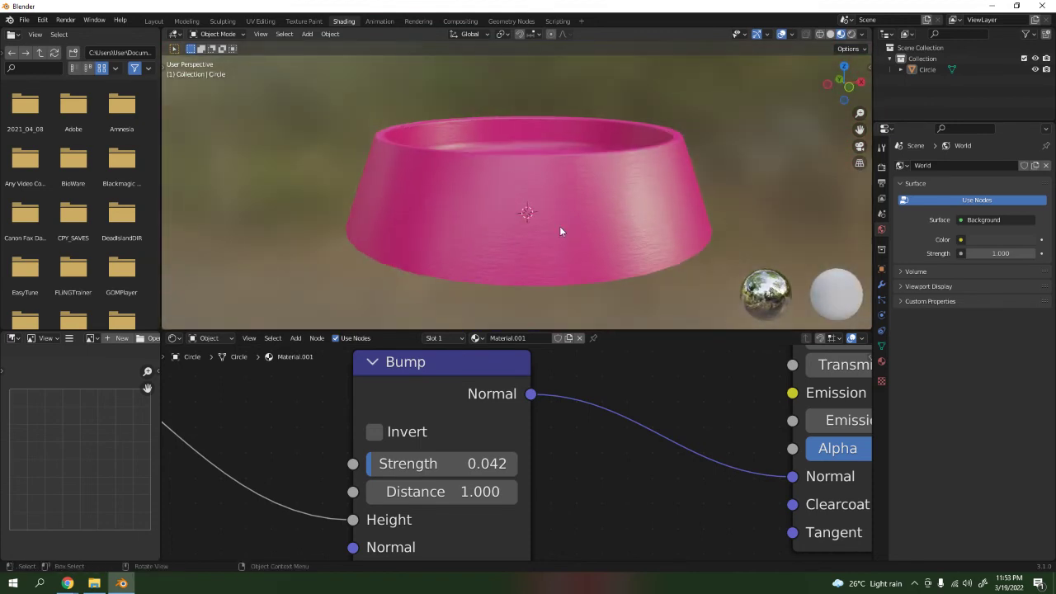
{"action": "scroll", "coordinate": [610, 236], "scroll_direction": "down", "scroll_amount": 2}
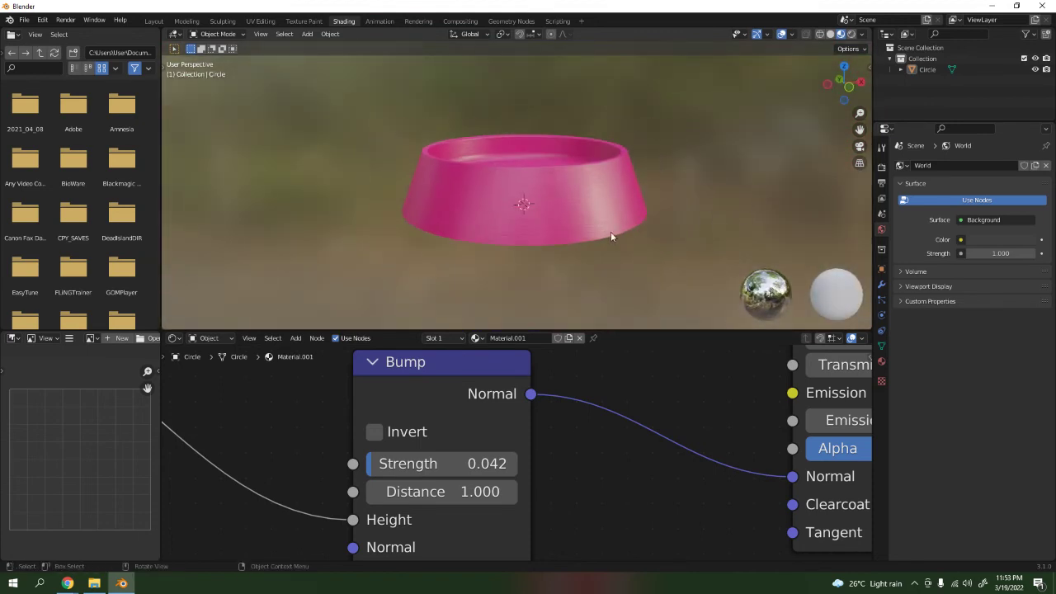
{"action": "left_click", "coordinate": [507, 462]}
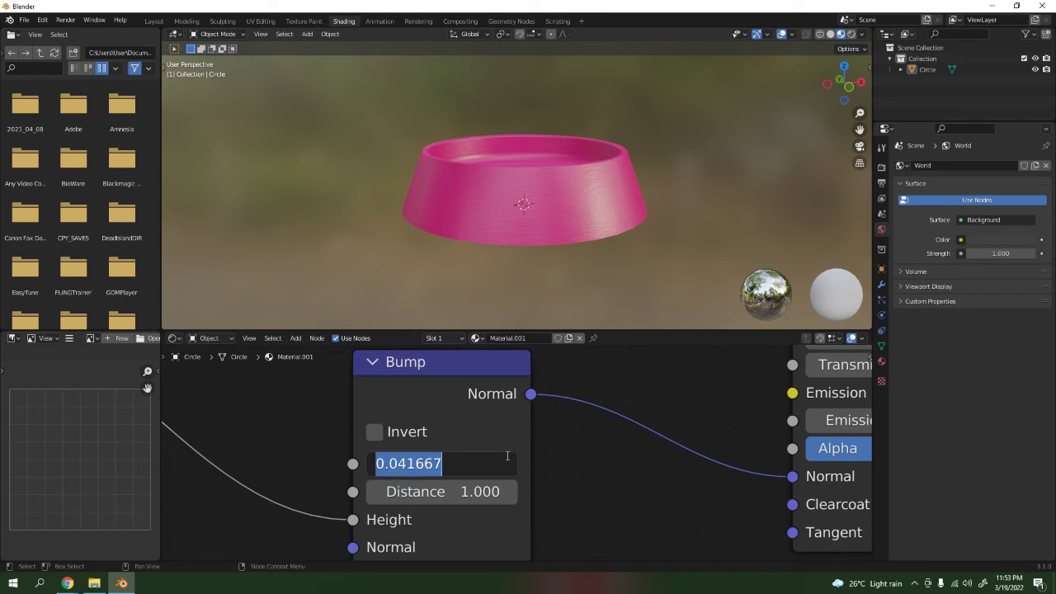
{"action": "type", "text": ".040"}
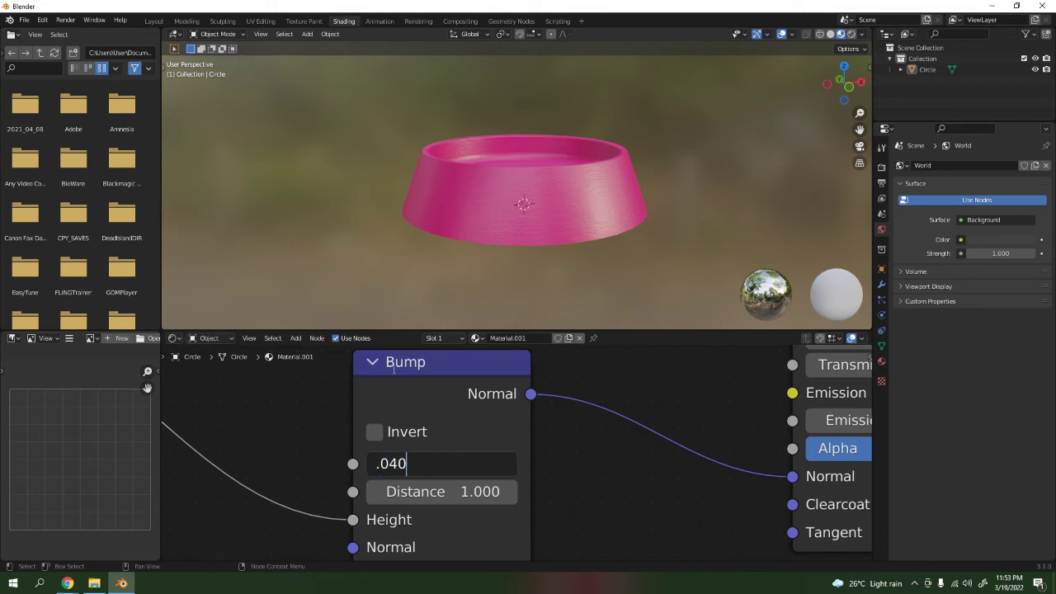
{"action": "key", "text": "Return"}
Step: Examine the pink bowl's subtle surface texture up close and from several angles
{"action": "scroll", "coordinate": [730, 169], "scroll_direction": "up", "scroll_amount": 5}
{"action": "scroll", "coordinate": [729, 168], "scroll_direction": "down", "scroll_amount": 3}
{"action": "middle_click_drag", "start_coordinate": [700, 169], "coordinate": [652, 235]}
{"action": "scroll", "coordinate": [693, 205], "scroll_direction": "down", "scroll_amount": 4}
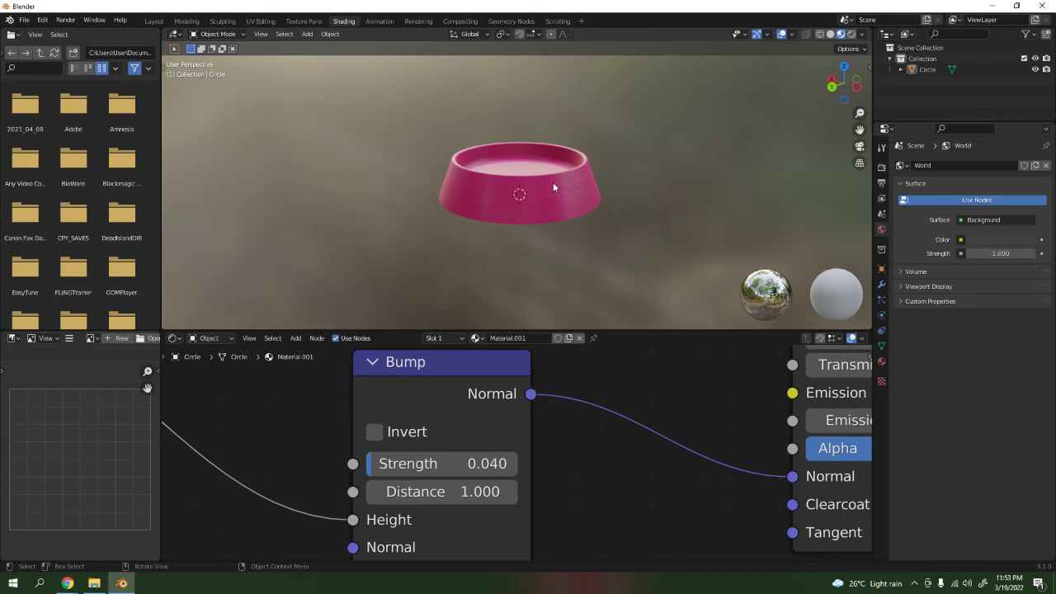
{"action": "scroll", "coordinate": [538, 154], "scroll_direction": "down", "scroll_amount": 3}
{"action": "middle_click_drag", "start_coordinate": [538, 154], "coordinate": [585, 178]}
{"action": "scroll", "coordinate": [561, 206], "scroll_direction": "up", "scroll_amount": 8}
{"action": "scroll", "coordinate": [602, 192], "scroll_direction": "down", "scroll_amount": 4}
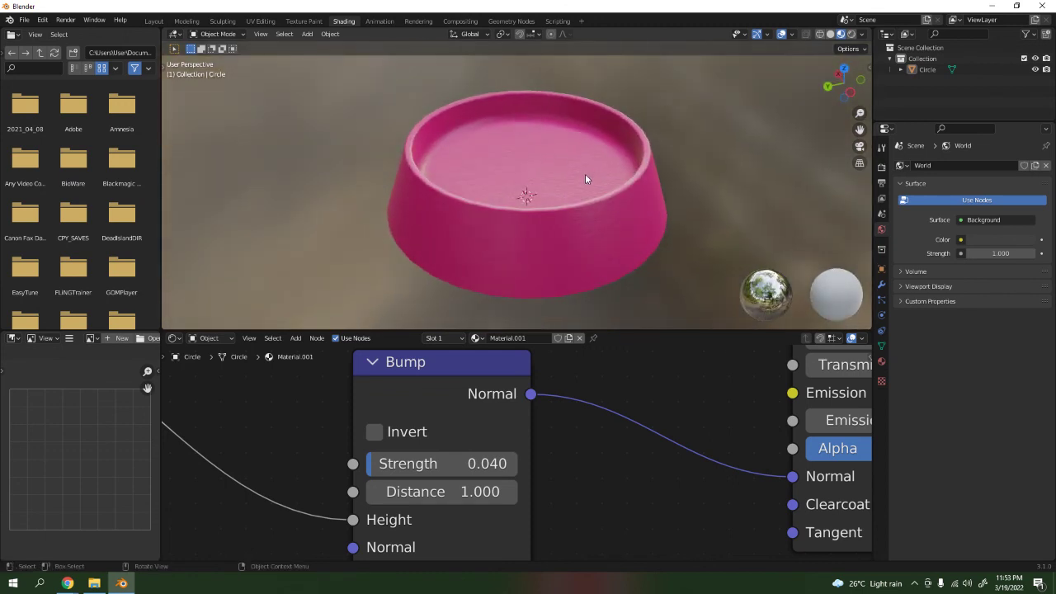